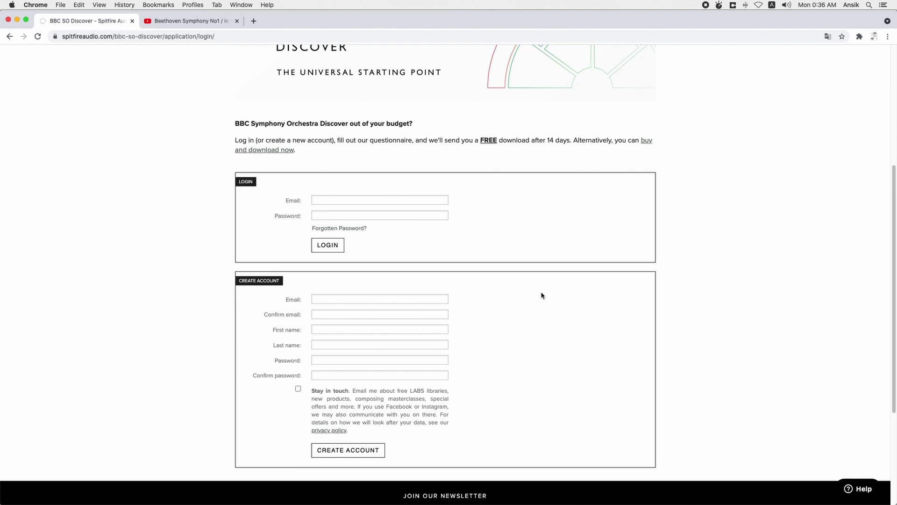
{"action": "scroll", "coordinate": [538, 292], "scroll_direction": "up", "scroll_amount": 5}
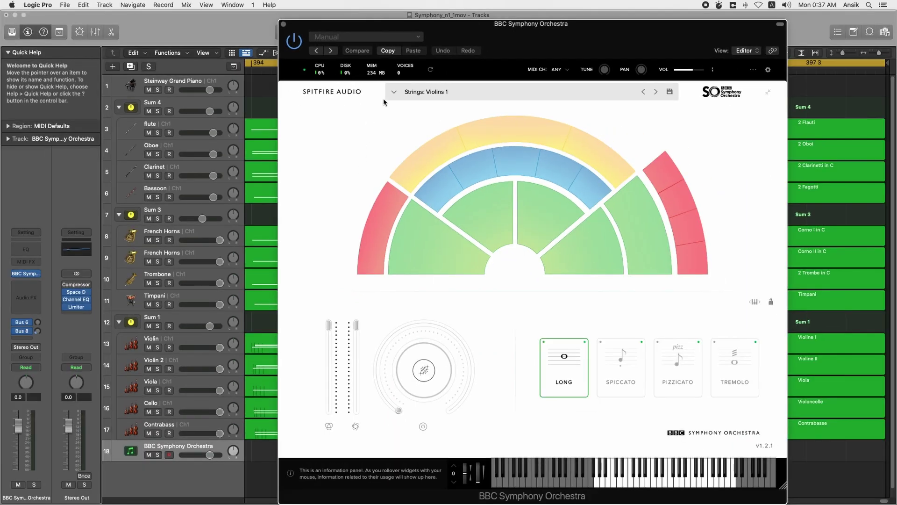
Switch to the BBC Symphony Orchestra plug-in in Logic Pro and review its MIDI channel choices, keeping ANY, and its Tune, Pan and Volume controls
{"action": "left_click", "coordinate": [557, 70]}
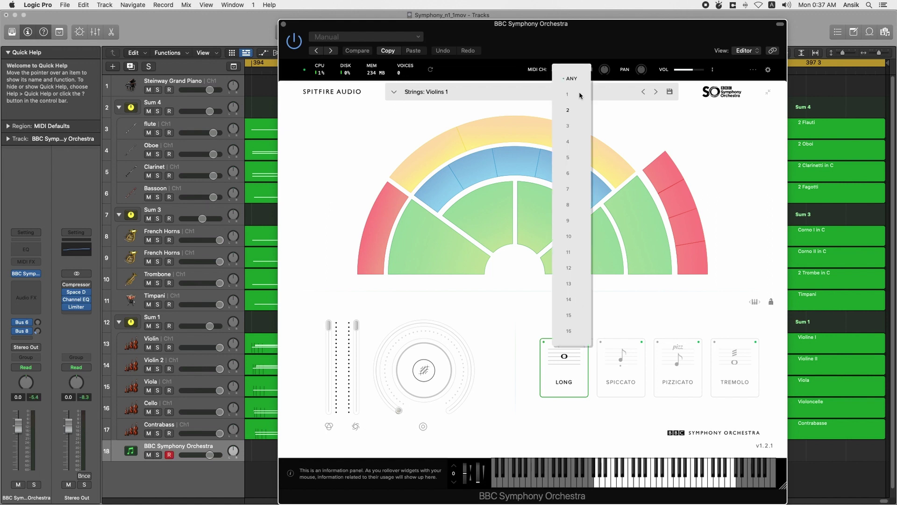
{"action": "left_click", "coordinate": [576, 77]}
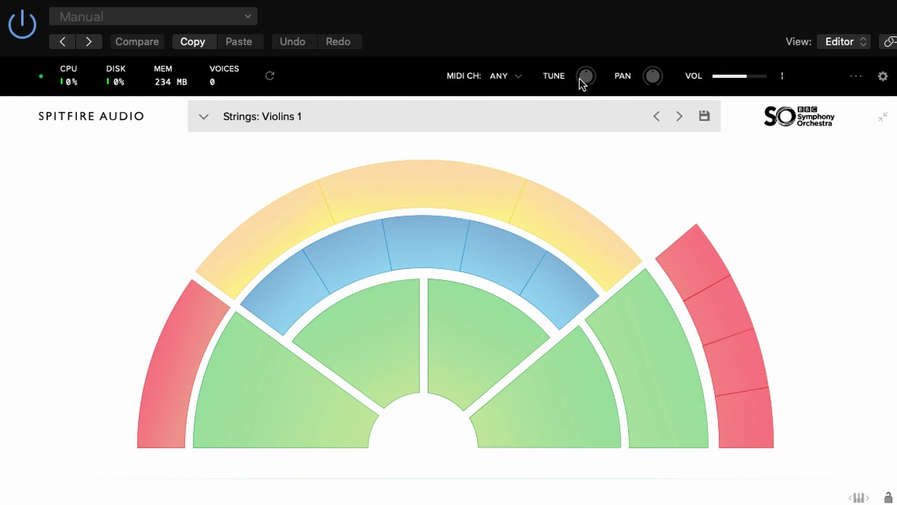
{"action": "mouse_move", "coordinate": [580, 80]}
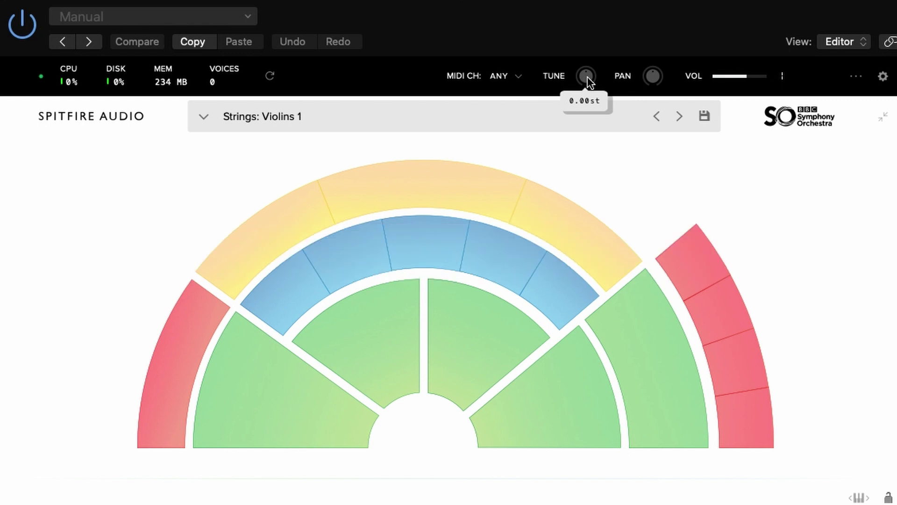
{"action": "mouse_move", "coordinate": [655, 81]}
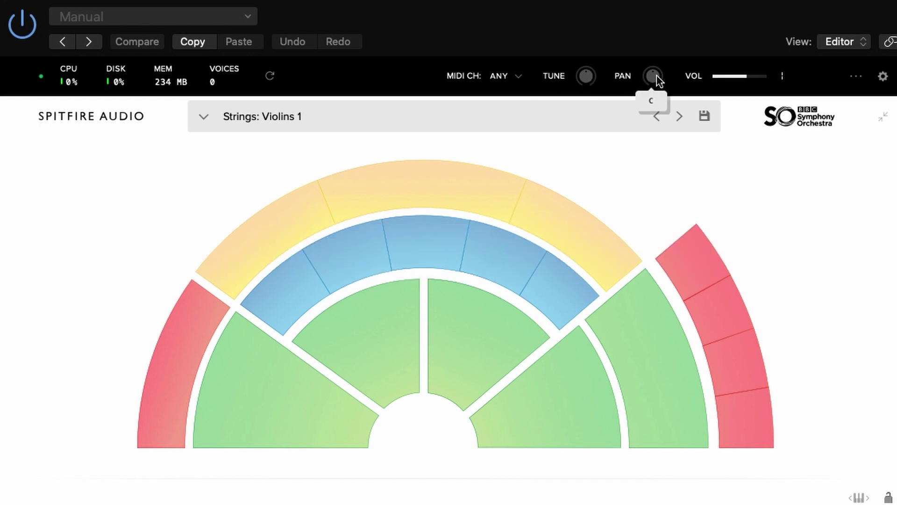
{"action": "mouse_move", "coordinate": [739, 80]}
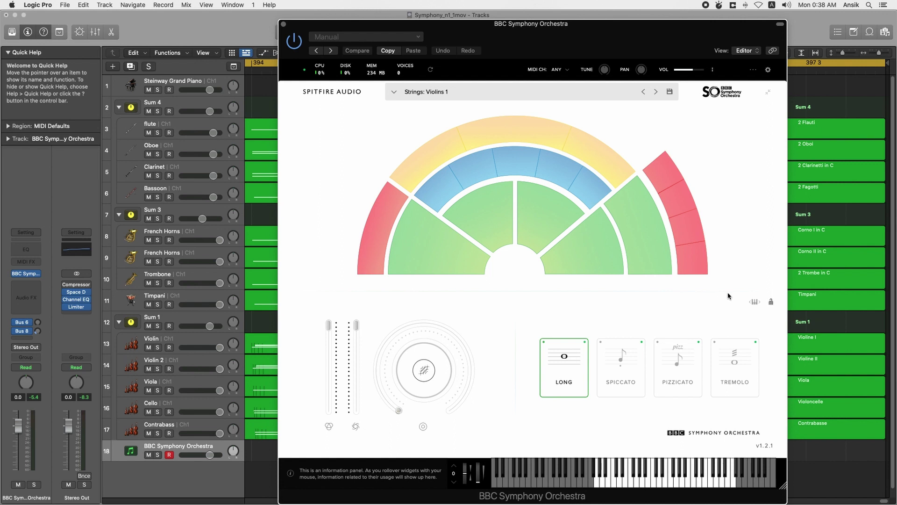
Examine the descriptions of the string, woodwind and brass sections on the orchestra seating map
{"action": "mouse_move", "coordinate": [524, 244]}
{"action": "mouse_move", "coordinate": [444, 258]}
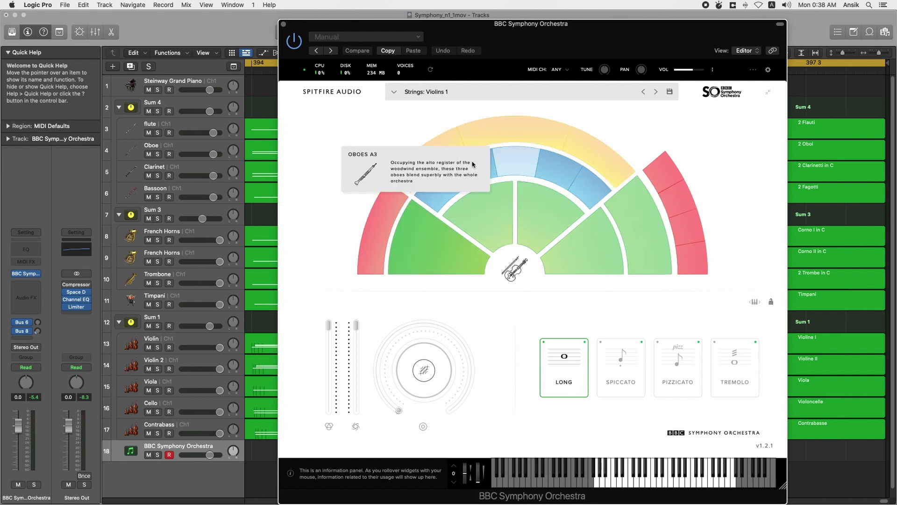
{"action": "mouse_move", "coordinate": [640, 272]}
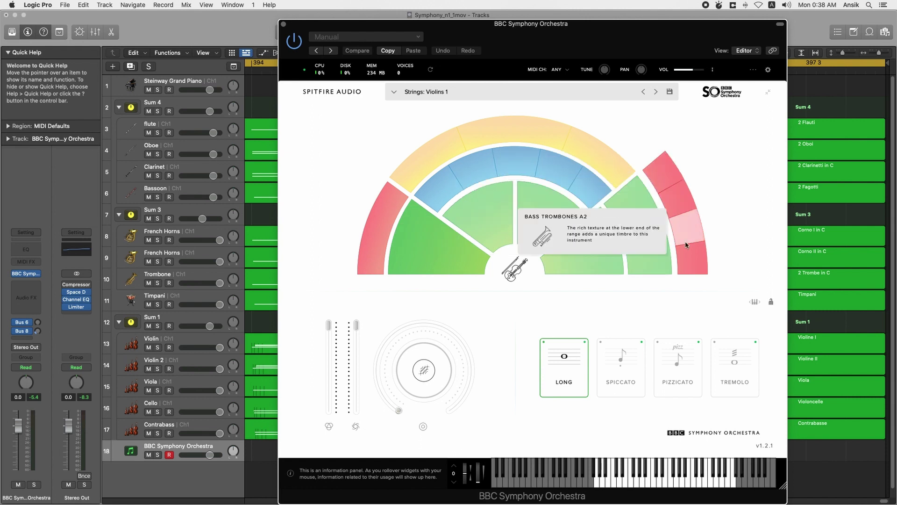
{"action": "mouse_move", "coordinate": [557, 186]}
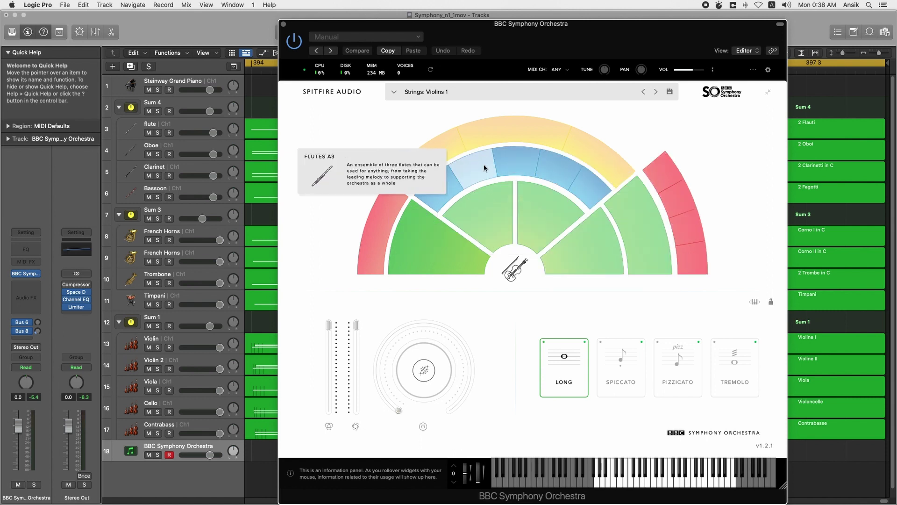
{"action": "mouse_move", "coordinate": [433, 204]}
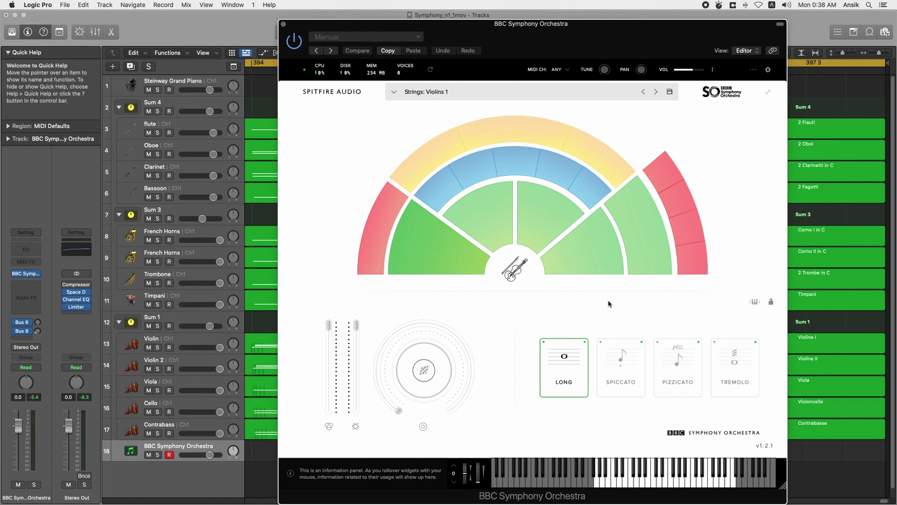
Audition Celli, Violins 1 and Oboes a3 from the orchestra map, finishing with Violins 1 loaded
{"action": "mouse_move", "coordinate": [593, 240]}
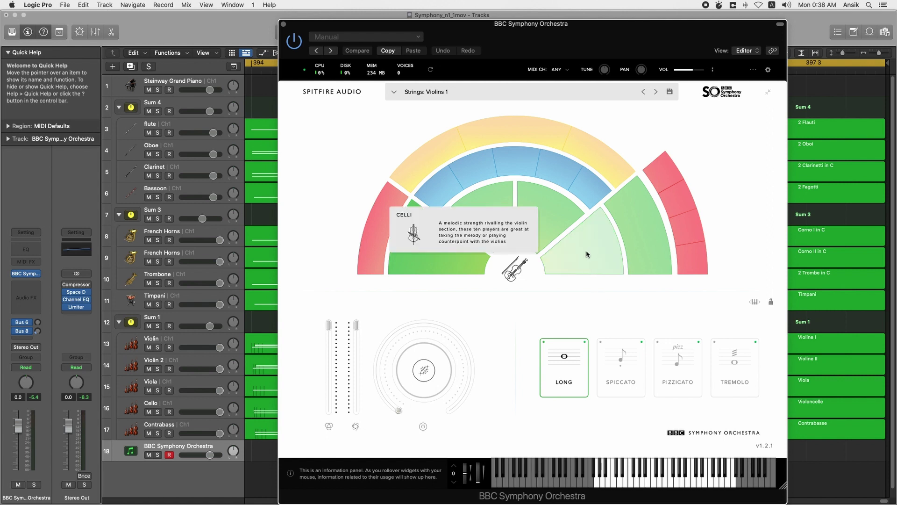
{"action": "left_click", "coordinate": [587, 254]}
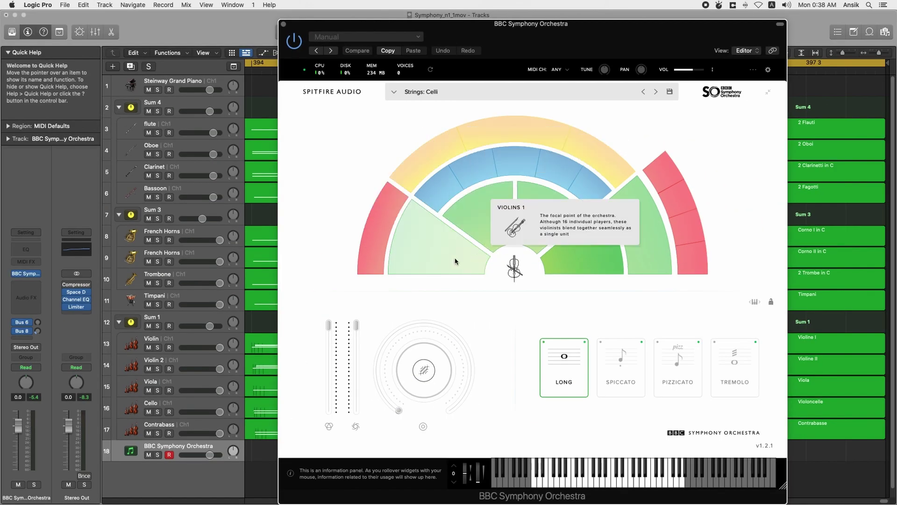
{"action": "left_click", "coordinate": [452, 261]}
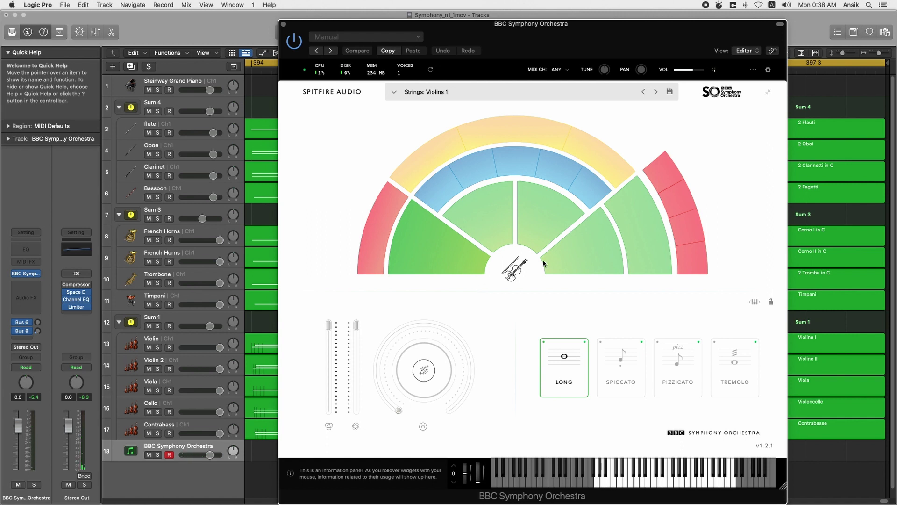
{"action": "left_click", "coordinate": [583, 257]}
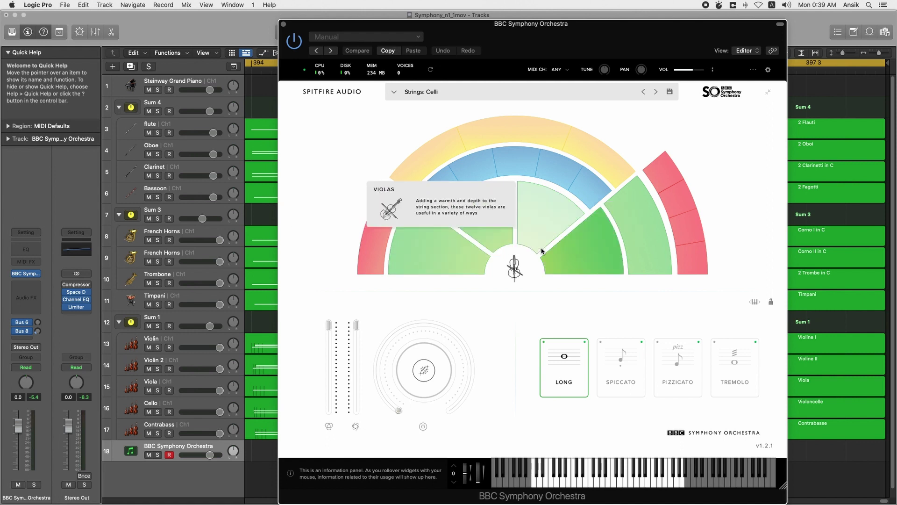
{"action": "left_click", "coordinate": [507, 162]}
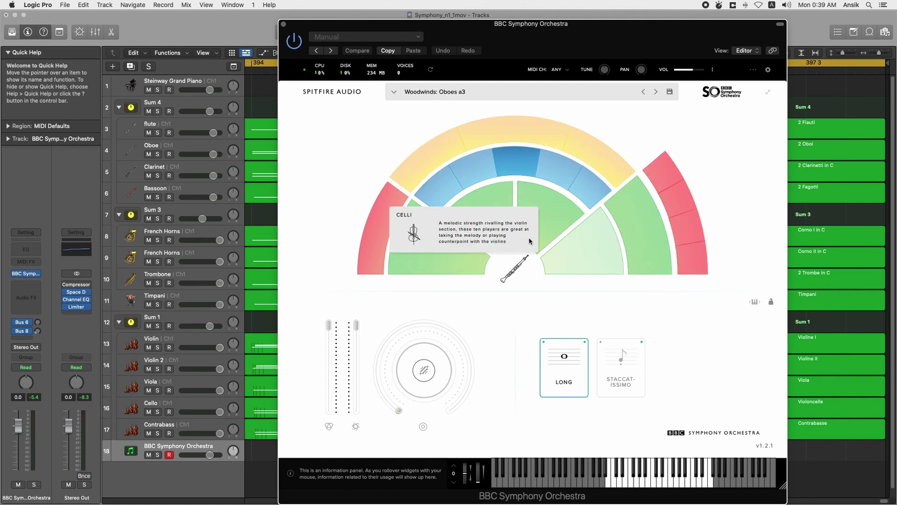
{"action": "left_click", "coordinate": [423, 250]}
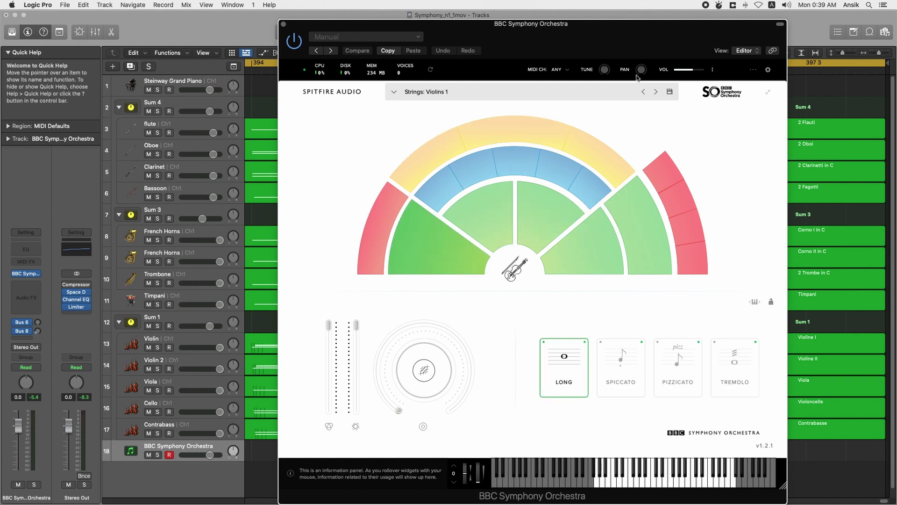
Pan Violins 1 towards the right to hear the effect, and reset the pan to centre
{"action": "left_click_drag", "start_coordinate": [641, 71], "coordinate": [641, 47]}
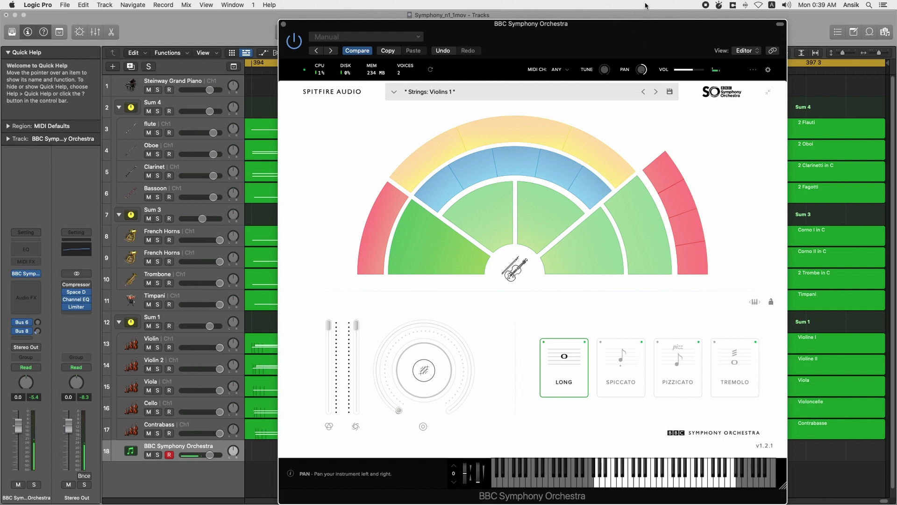
{"action": "double_click", "coordinate": [642, 71]}
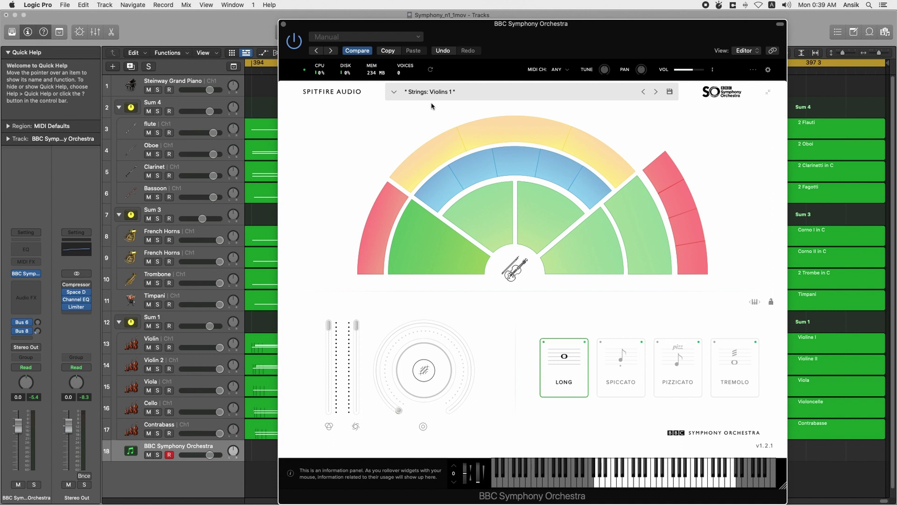
Browse the preset list across all instrument families, read the information on the string presets, and close the list without loading another one
{"action": "mouse_move", "coordinate": [617, 168]}
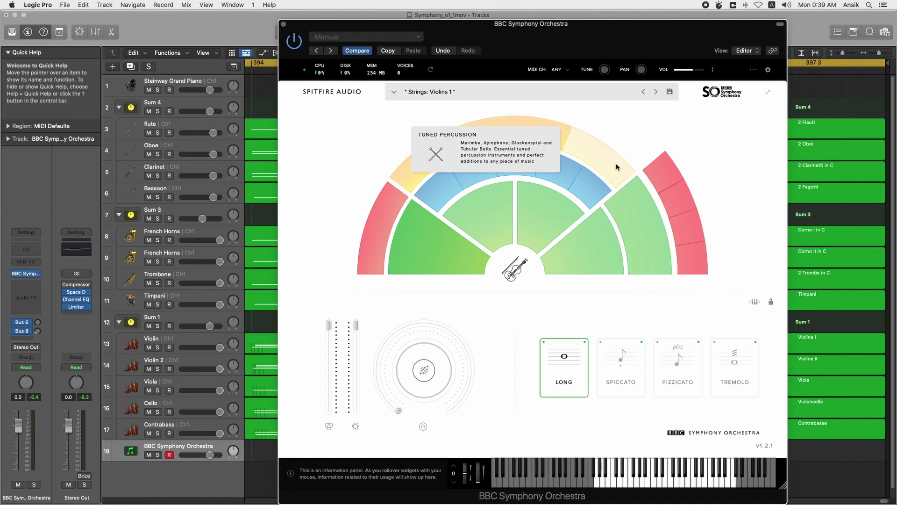
{"action": "mouse_move", "coordinate": [669, 185]}
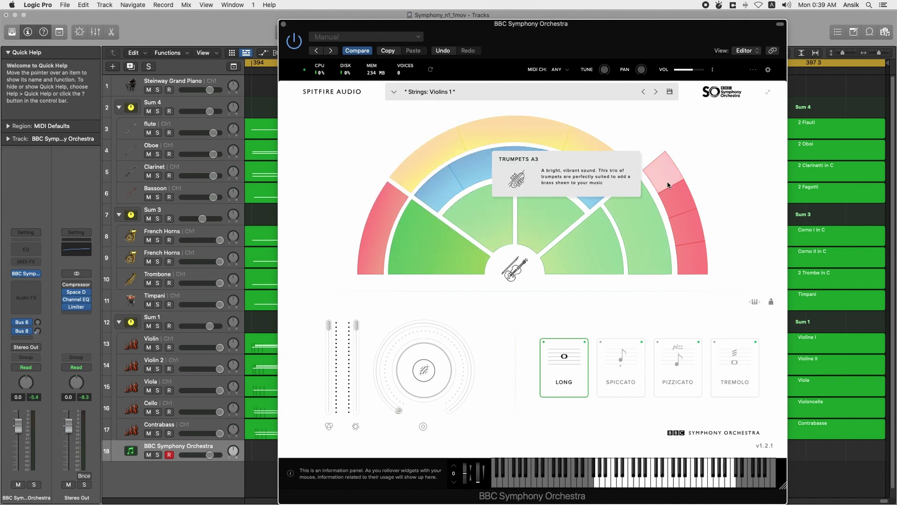
{"action": "mouse_move", "coordinate": [544, 155]}
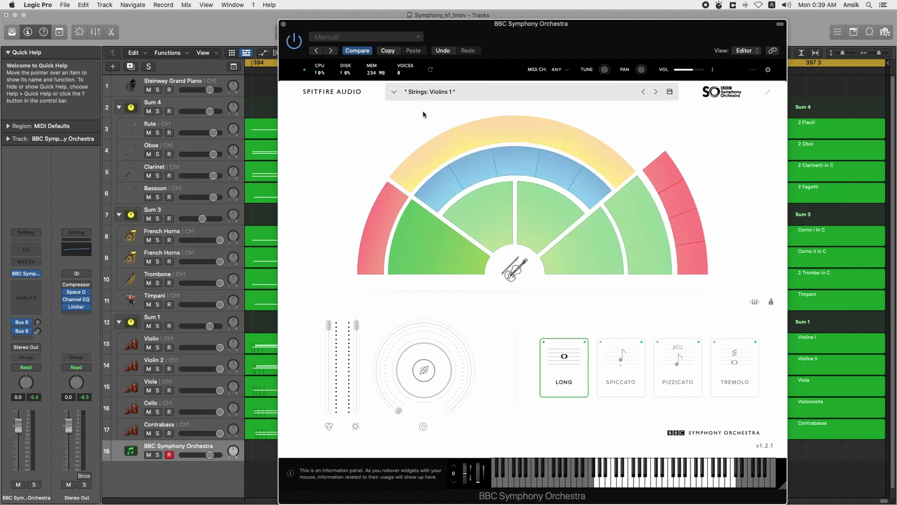
{"action": "left_click", "coordinate": [394, 92]}
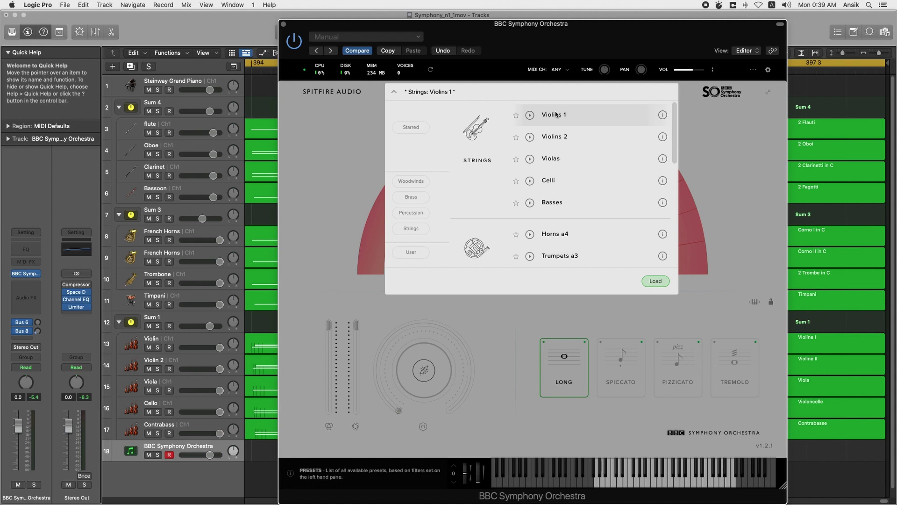
{"action": "scroll", "coordinate": [573, 173], "scroll_direction": "down", "scroll_amount": 10}
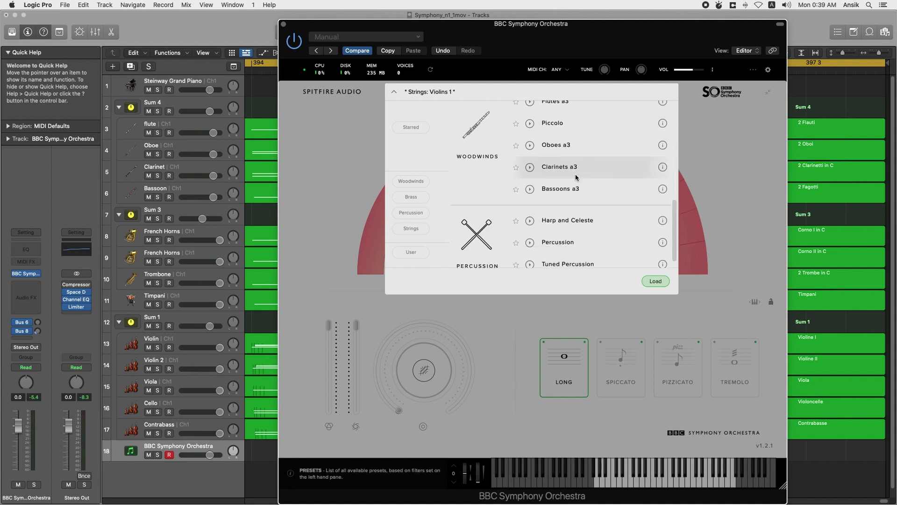
{"action": "scroll", "coordinate": [570, 191], "scroll_direction": "up", "scroll_amount": 3}
{"action": "scroll", "coordinate": [570, 190], "scroll_direction": "up", "scroll_amount": 6}
{"action": "mouse_move", "coordinate": [664, 117]}
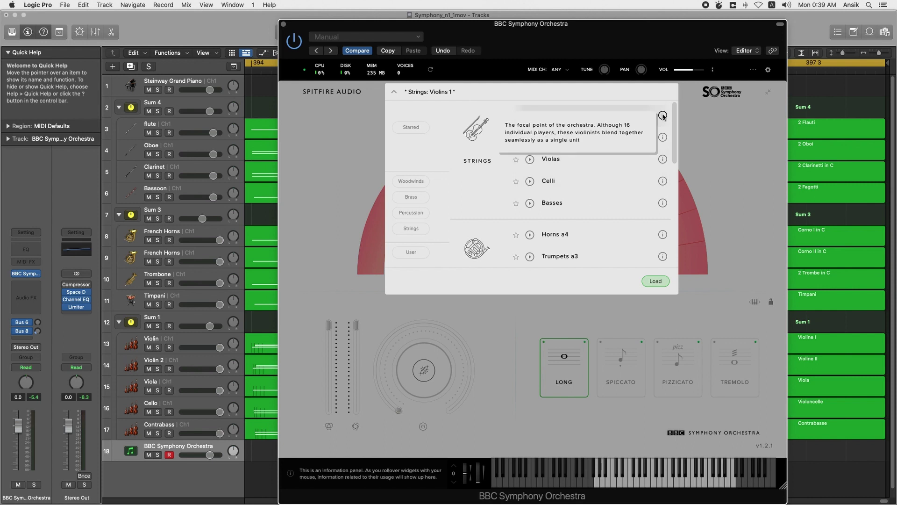
{"action": "mouse_move", "coordinate": [664, 160]}
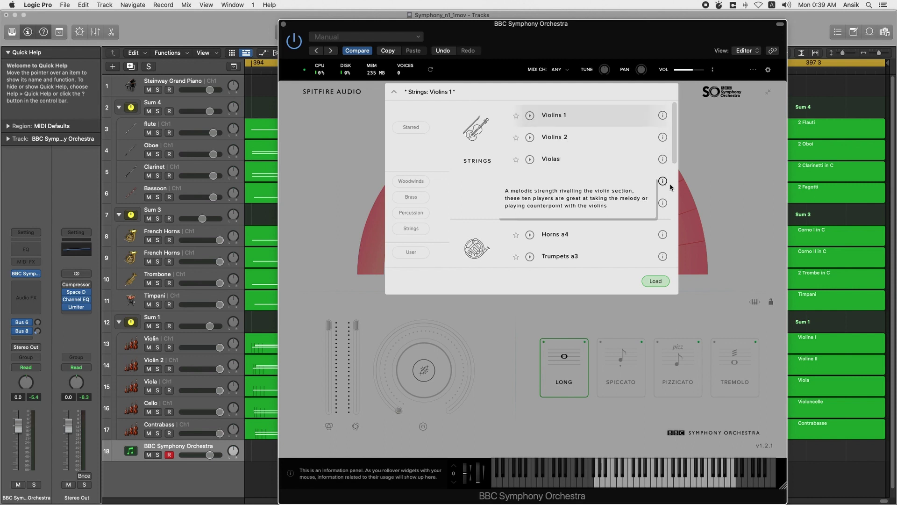
{"action": "left_click", "coordinate": [740, 203]}
{"action": "mouse_move", "coordinate": [682, 200]}
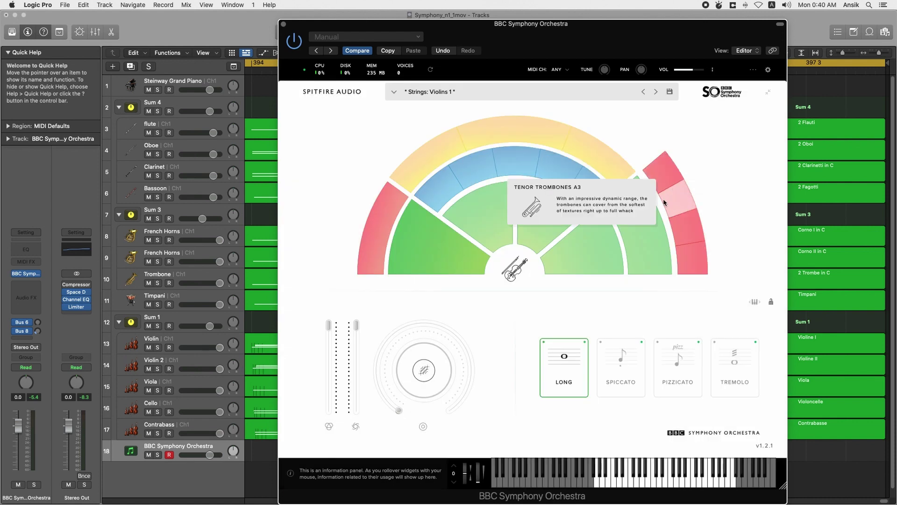
{"action": "mouse_move", "coordinate": [460, 255]}
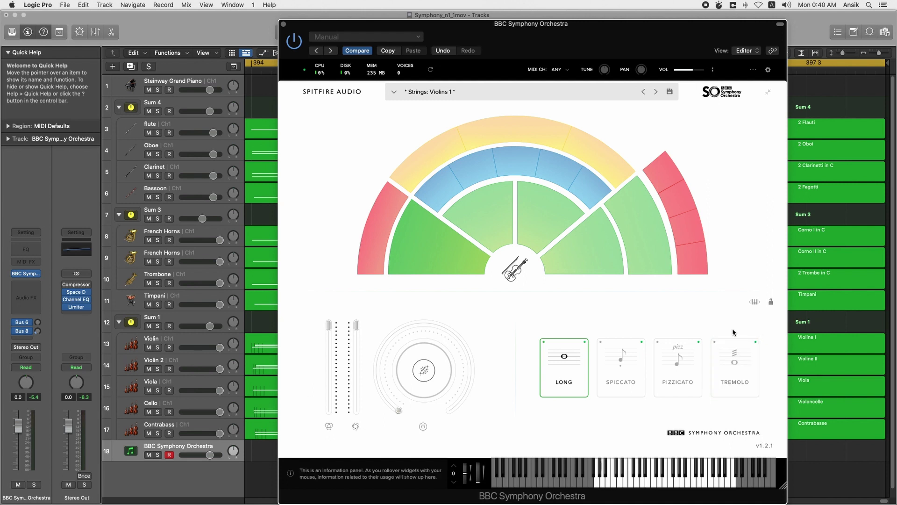
Demonstrate the Expression level of Violins 1 by lowering it during playing and returning it to 100%
{"action": "mouse_move", "coordinate": [329, 327]}
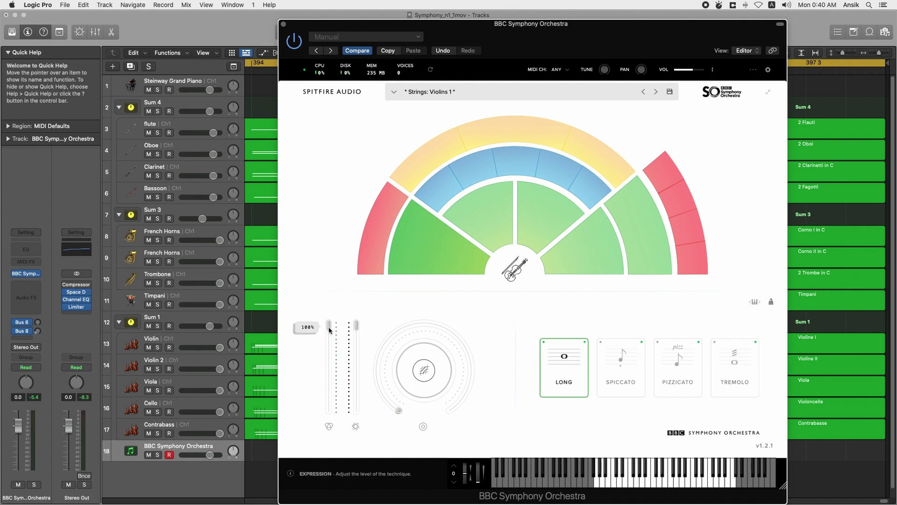
{"action": "left_click_drag", "start_coordinate": [329, 327], "coordinate": [336, 270]}
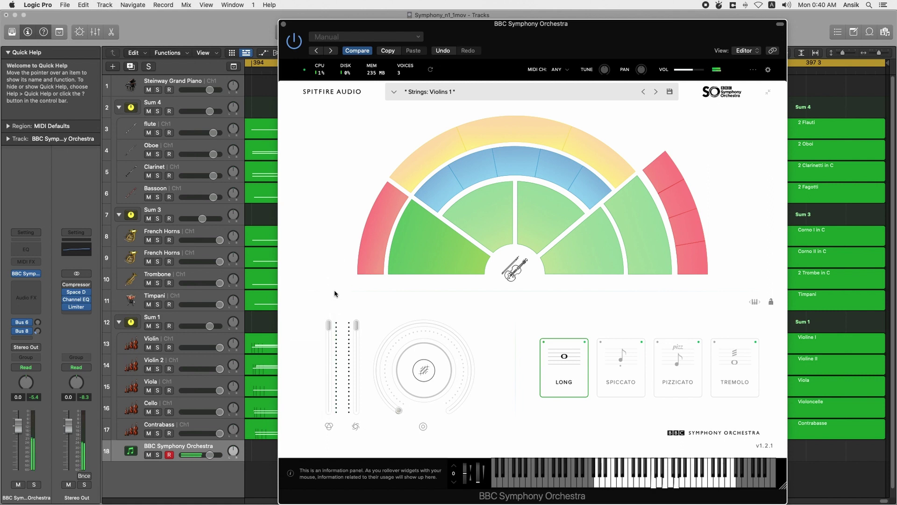
{"action": "mouse_move", "coordinate": [330, 324]}
{"action": "left_mouse_down"}
{"action": "mouse_move", "coordinate": [333, 424]}
{"action": "mouse_move", "coordinate": [341, 301]}
{"action": "mouse_move", "coordinate": [340, 331]}
{"action": "left_mouse_up"}
{"action": "left_click_drag", "start_coordinate": [340, 390], "coordinate": [337, 254]}
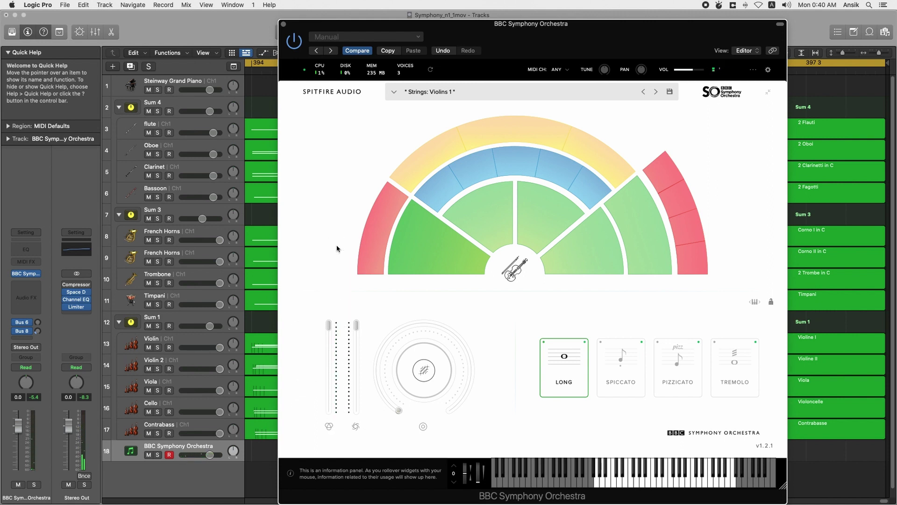
Demonstrate the Dynamics of the Long technique by lowering it to 0% and raising it back to 100%
{"action": "left_click", "coordinate": [358, 327]}
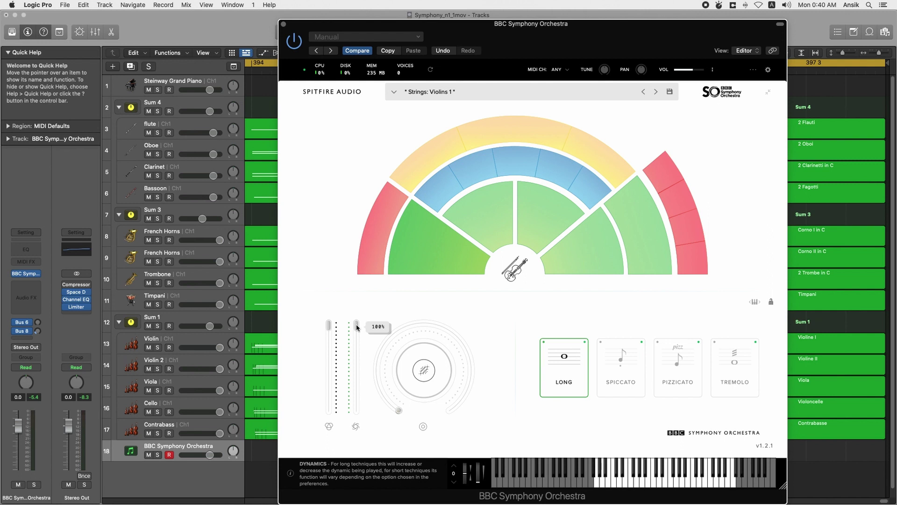
{"action": "left_click_drag", "start_coordinate": [357, 327], "coordinate": [358, 440]}
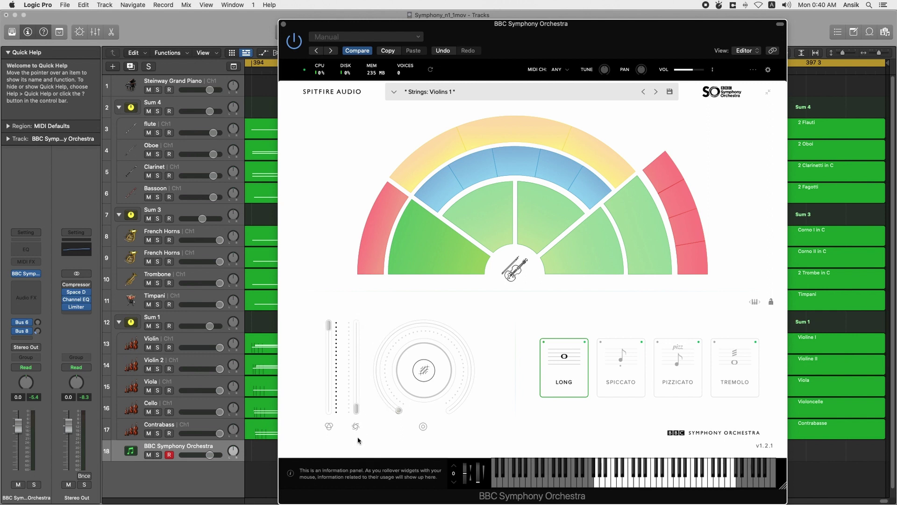
{"action": "left_click_drag", "start_coordinate": [357, 409], "coordinate": [359, 419]}
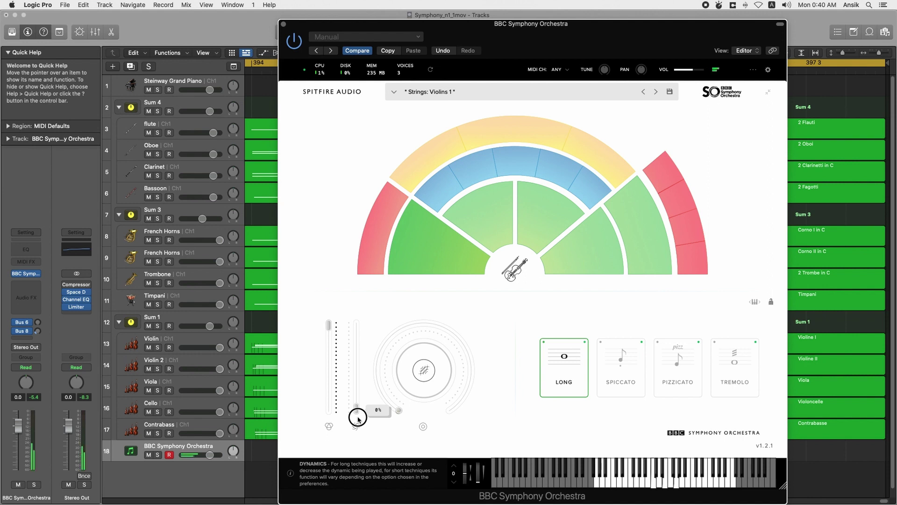
{"action": "left_click_drag", "start_coordinate": [358, 418], "coordinate": [362, 312]}
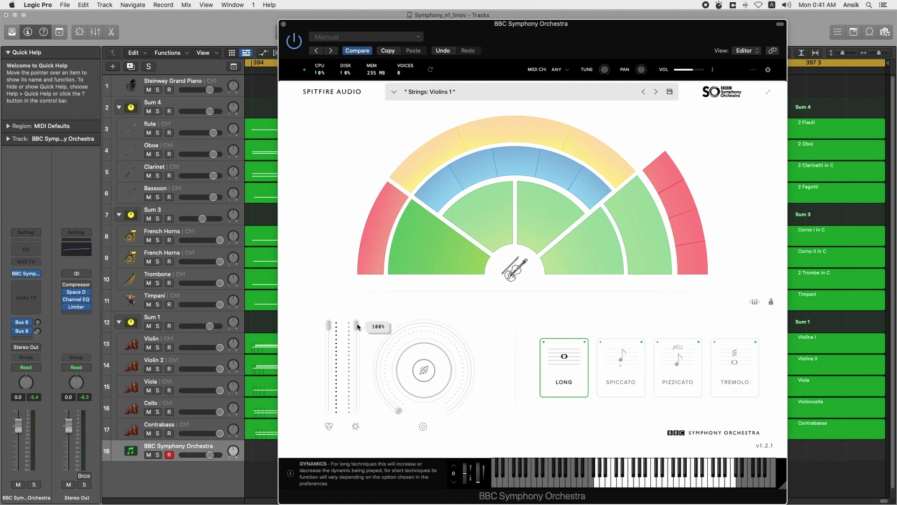
{"action": "left_click_drag", "start_coordinate": [358, 326], "coordinate": [361, 280]}
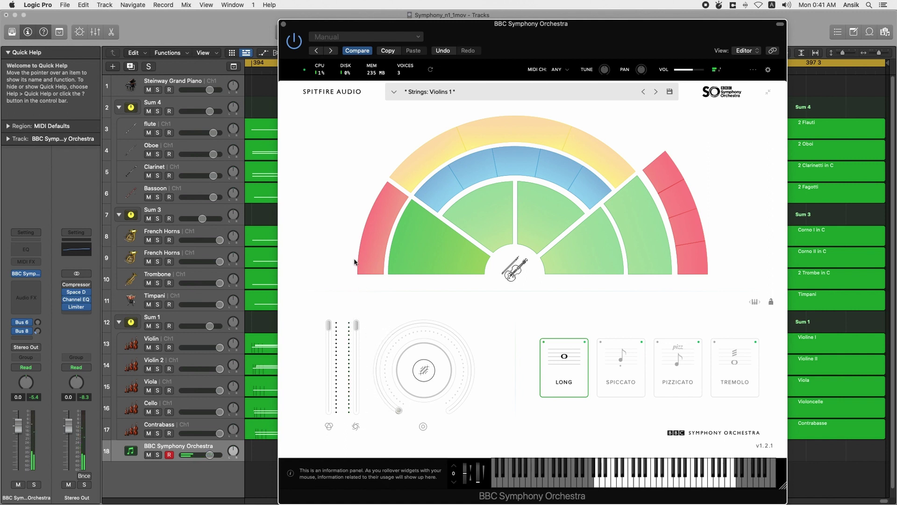
Demonstrate small movements of the Dynamics and Expression sliders for Violins 1 and return both to maximum
{"action": "mouse_move", "coordinate": [356, 326]}
{"action": "left_mouse_down"}
{"action": "mouse_move", "coordinate": [352, 407]}
{"action": "mouse_move", "coordinate": [362, 316]}
{"action": "left_mouse_up"}
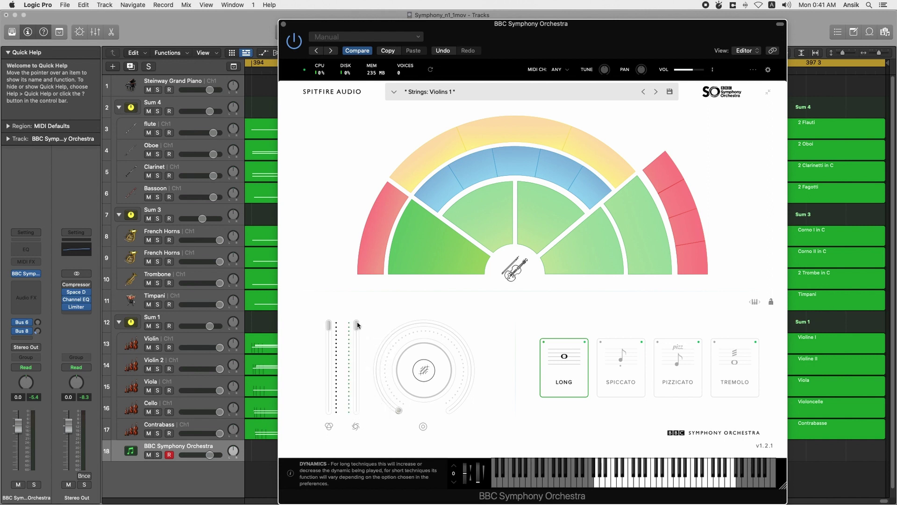
{"action": "mouse_move", "coordinate": [358, 322]}
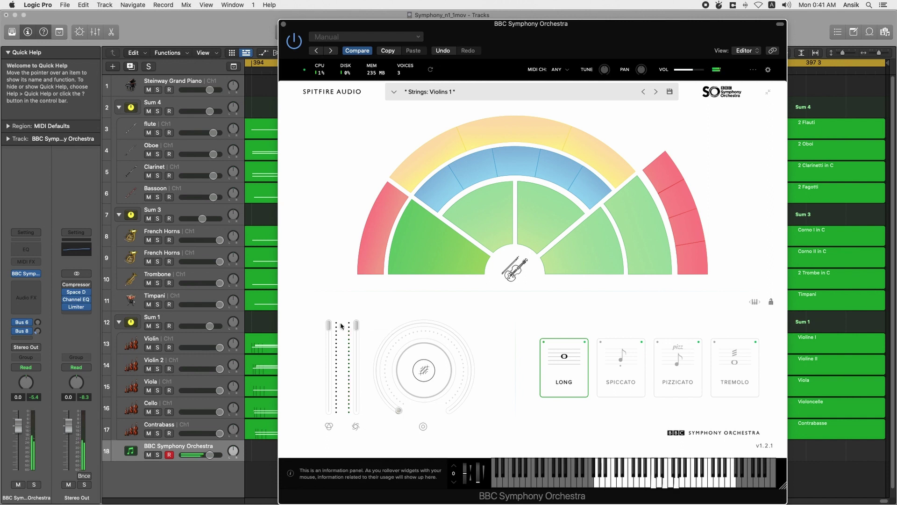
{"action": "mouse_move", "coordinate": [329, 325]}
{"action": "left_mouse_down"}
{"action": "mouse_move", "coordinate": [327, 391]}
{"action": "mouse_move", "coordinate": [329, 323]}
{"action": "left_mouse_up"}
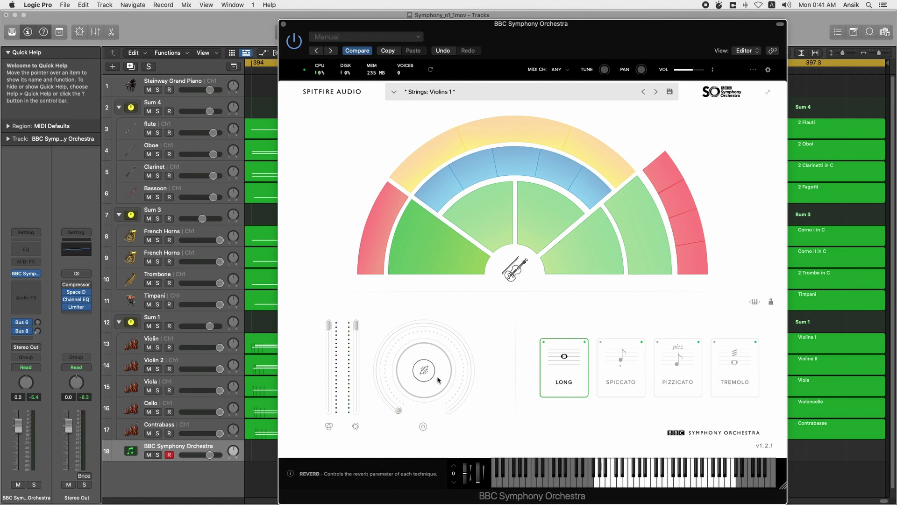
Demonstrate the Reverb of the Long technique by raising it to maximum and returning it to 0%, repeating this while playing
{"action": "left_click_drag", "start_coordinate": [425, 400], "coordinate": [422, 401]}
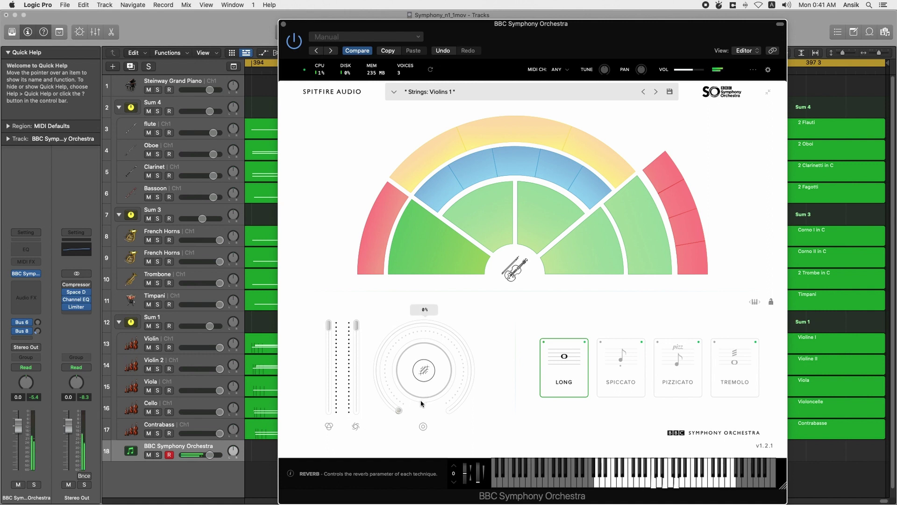
{"action": "left_click_drag", "start_coordinate": [400, 410], "coordinate": [433, 283]}
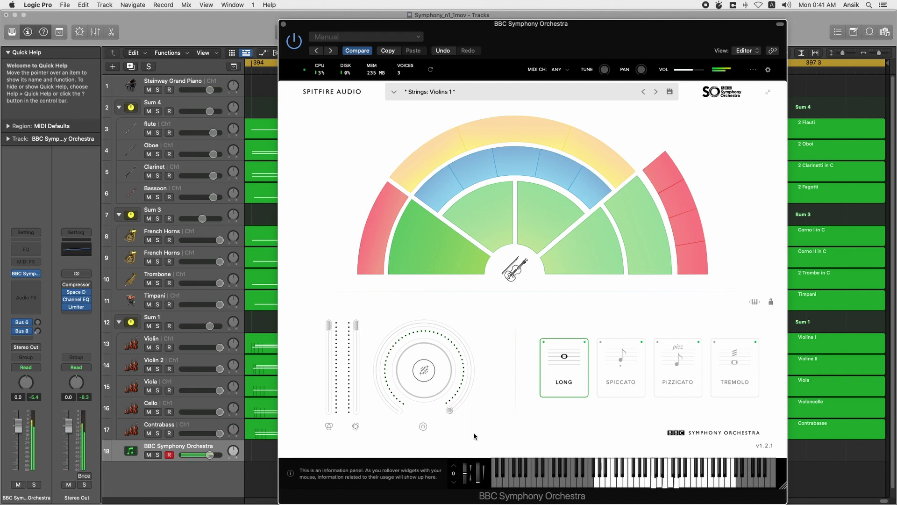
{"action": "left_click_drag", "start_coordinate": [452, 412], "coordinate": [379, 459]}
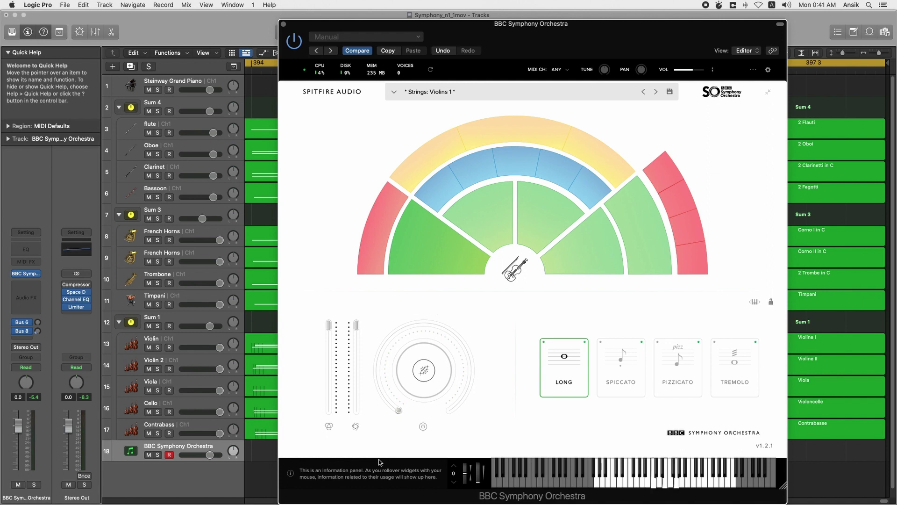
{"action": "left_click_drag", "start_coordinate": [399, 420], "coordinate": [445, 460]}
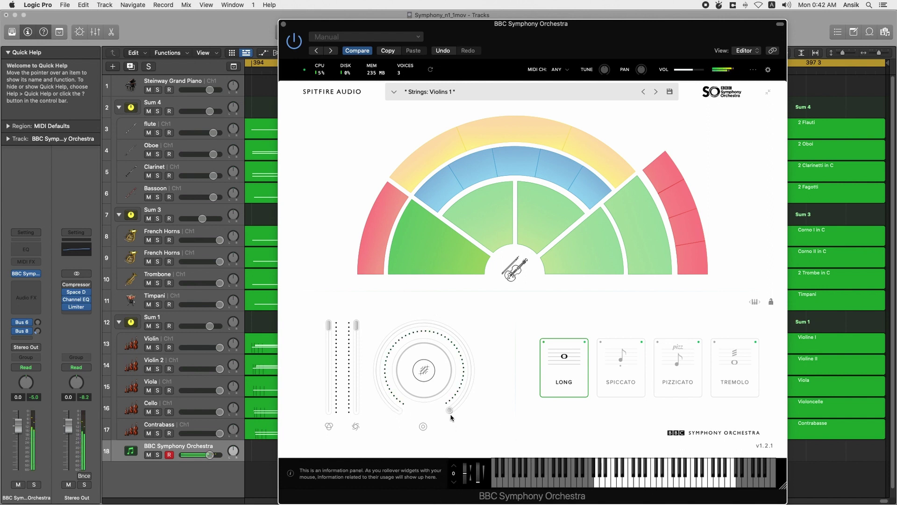
{"action": "left_click_drag", "start_coordinate": [450, 410], "coordinate": [395, 435]}
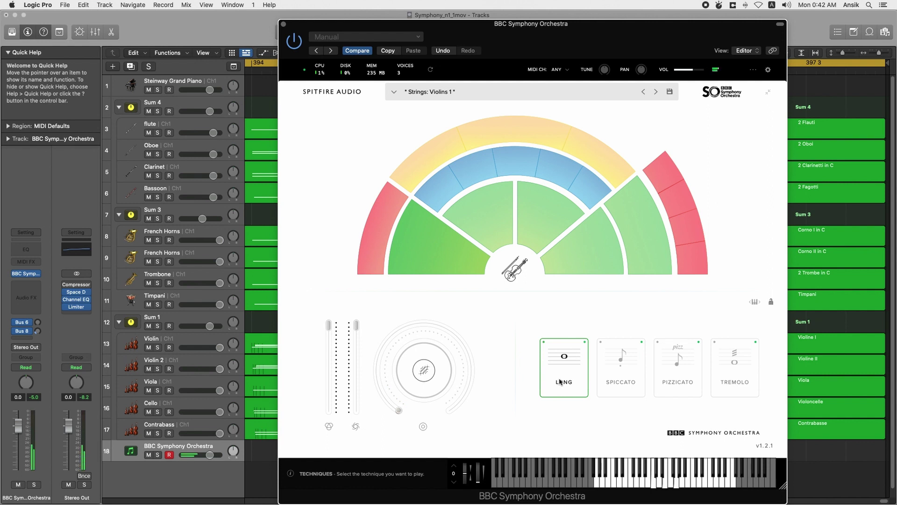
Audition the Spiccato, Pizzicato and Tremolo techniques of Violins 1 in turn
{"action": "left_click", "coordinate": [626, 380]}
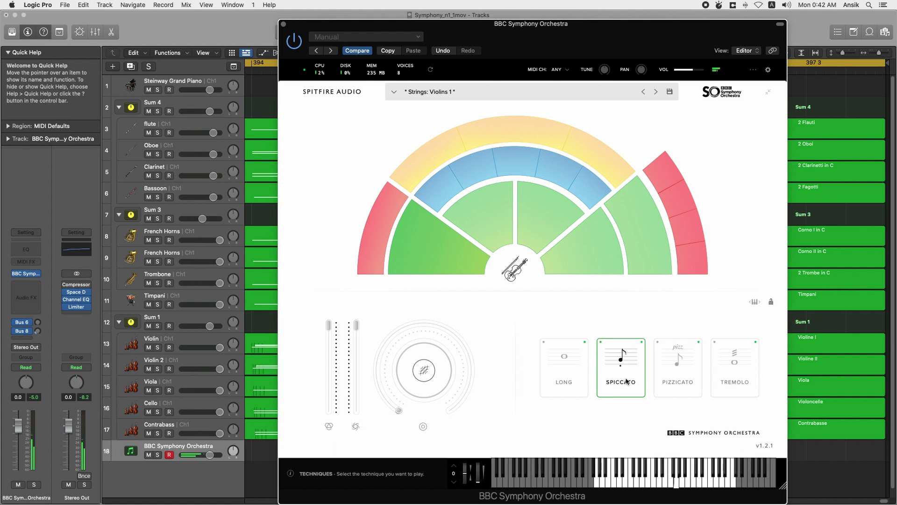
{"action": "left_click", "coordinate": [682, 377]}
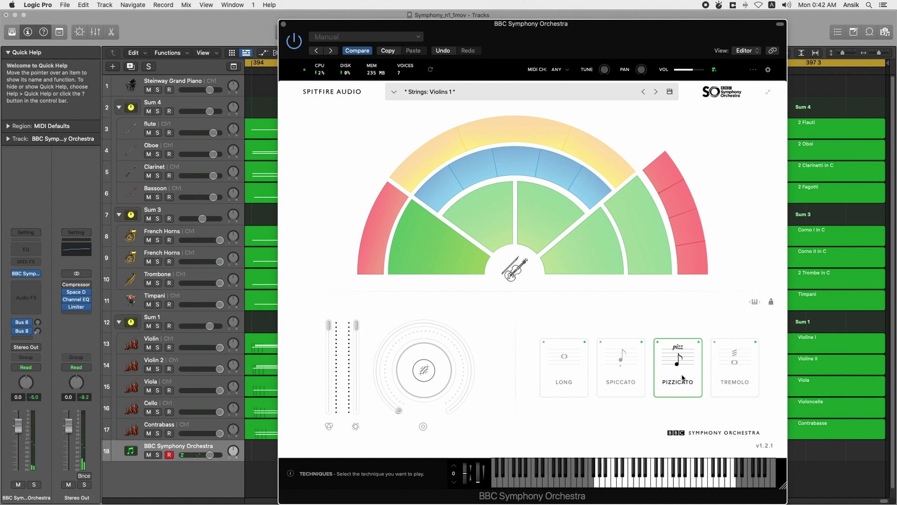
{"action": "left_click", "coordinate": [736, 375]}
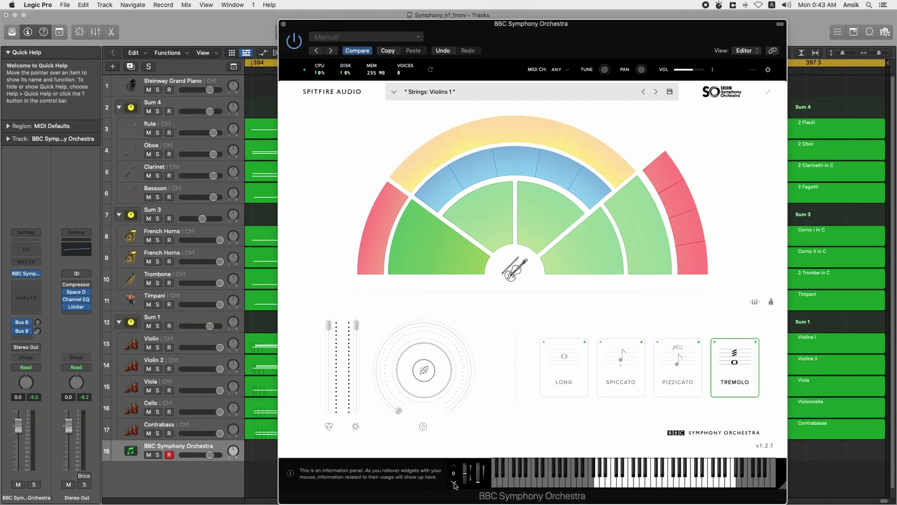
Lower the plug-in's on-screen keyboard to octave -2 to bring the keyswitches into range
{"action": "left_click", "coordinate": [453, 482]}
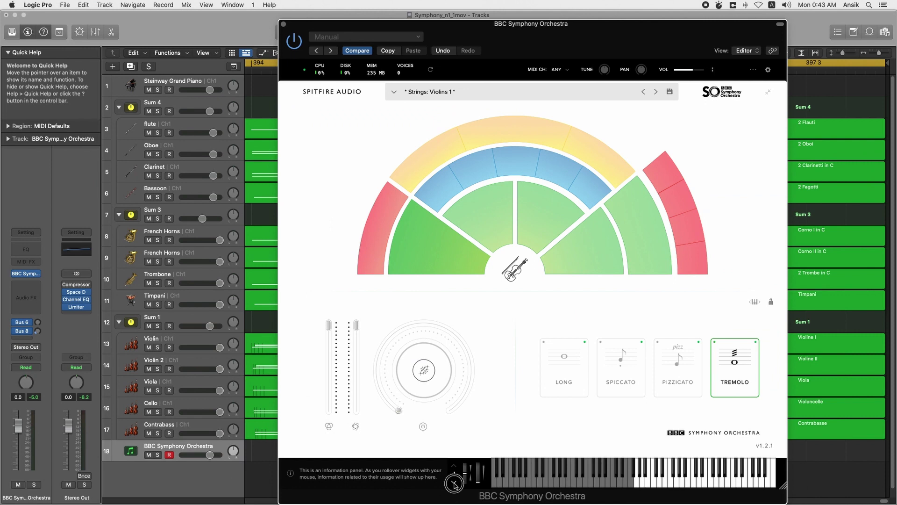
{"action": "left_click", "coordinate": [453, 482]}
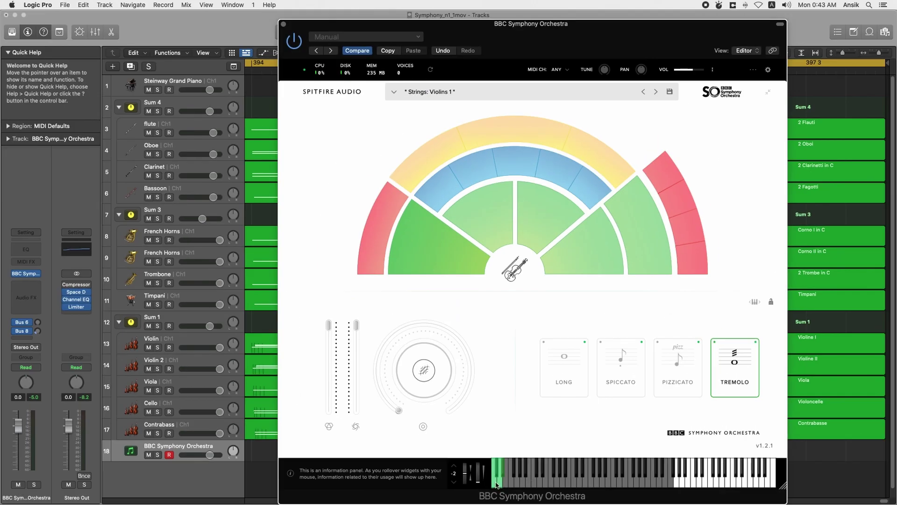
{"action": "left_click", "coordinate": [574, 485]}
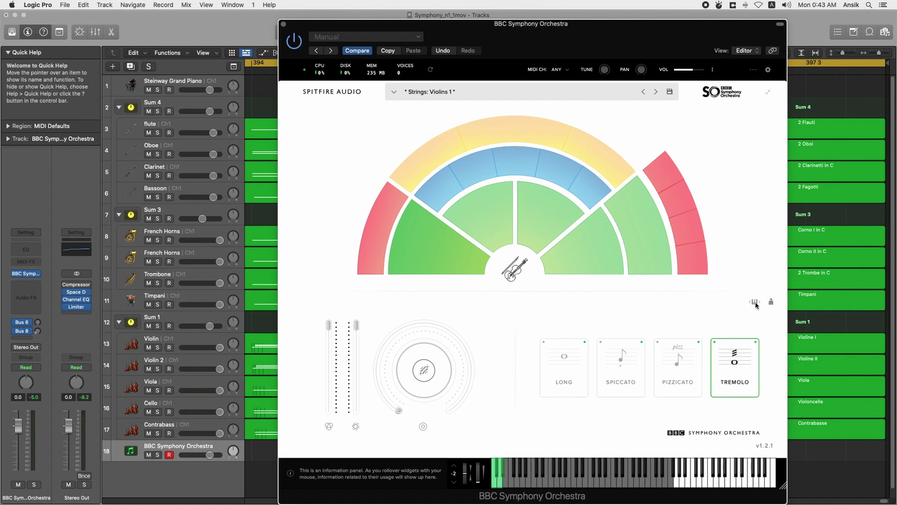
Shift the keyswitches two octaves higher, try the Pizzicato technique and select Long again
{"action": "left_click", "coordinate": [757, 301]}
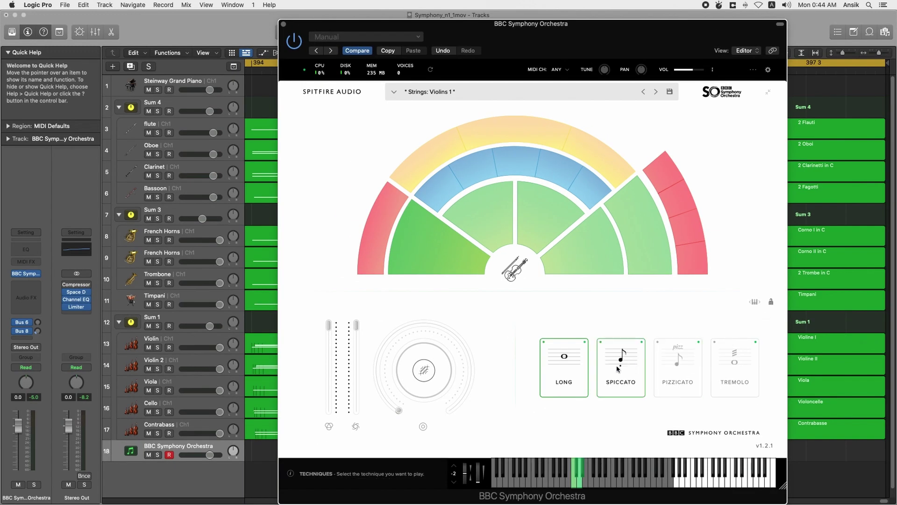
{"action": "left_click", "coordinate": [667, 373]}
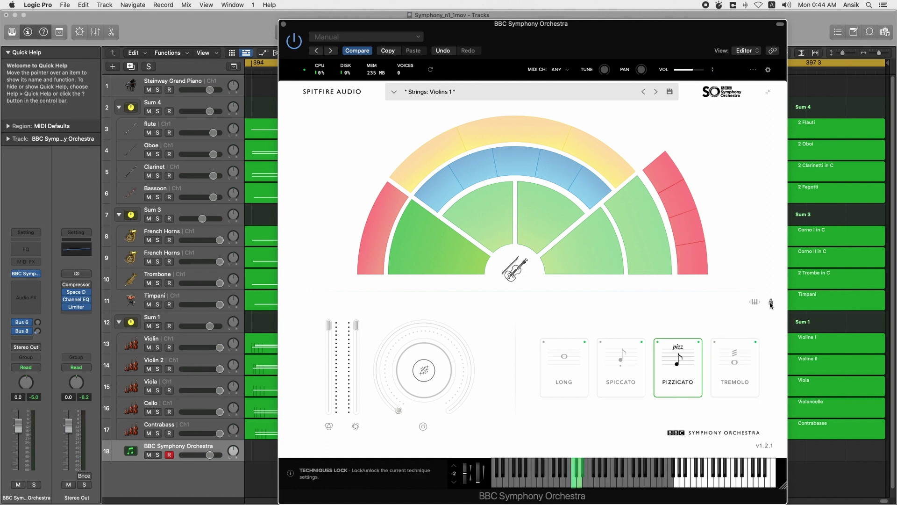
{"action": "left_click", "coordinate": [570, 374]}
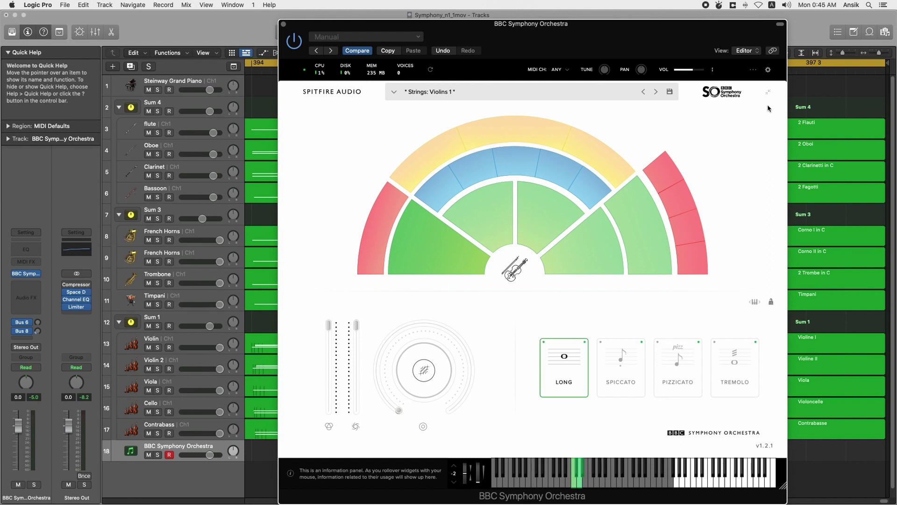
Review the Dynamics, Velocity and CC Mappings options and the list of dynamics modes, leaving Compressed Velocity Low selected
{"action": "left_click", "coordinate": [754, 71]}
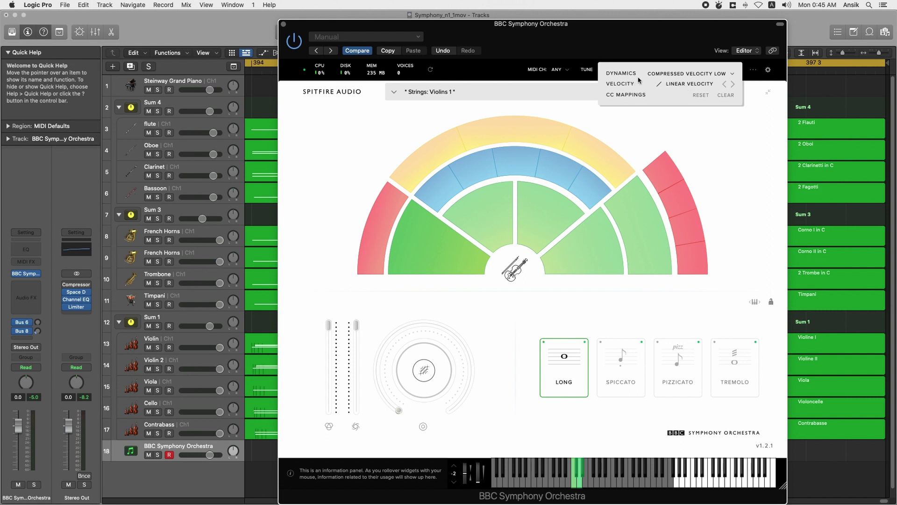
{"action": "left_click", "coordinate": [716, 75]}
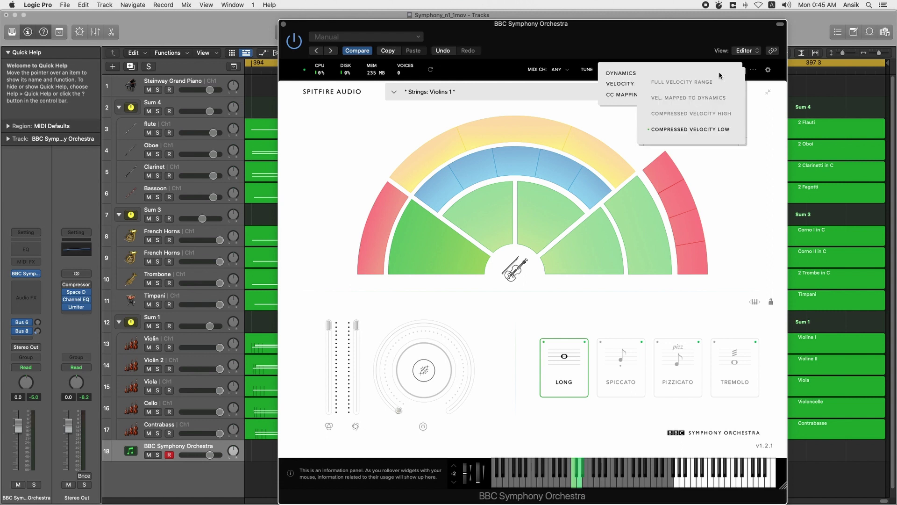
{"action": "left_click", "coordinate": [755, 125]}
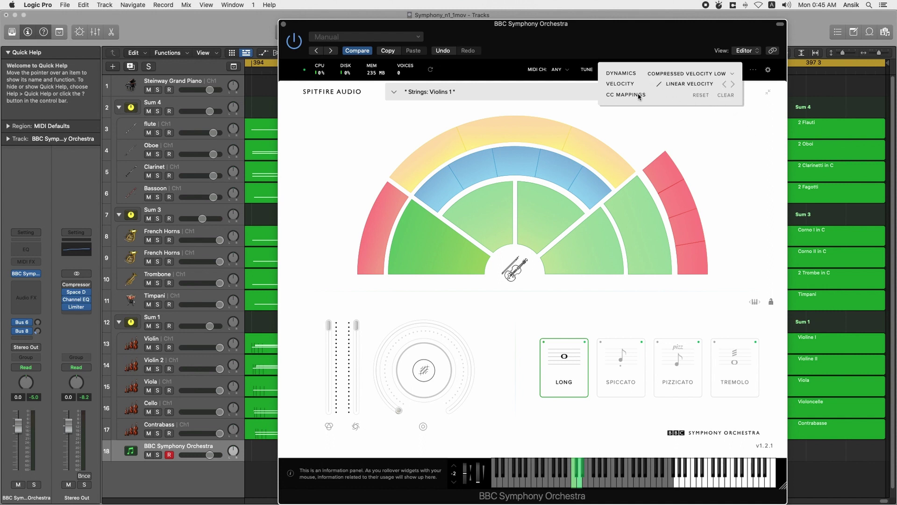
Review the plug-in's General, Interface, Audio and Plug-in settings and its About information, and leave without saving
{"action": "left_click", "coordinate": [769, 70]}
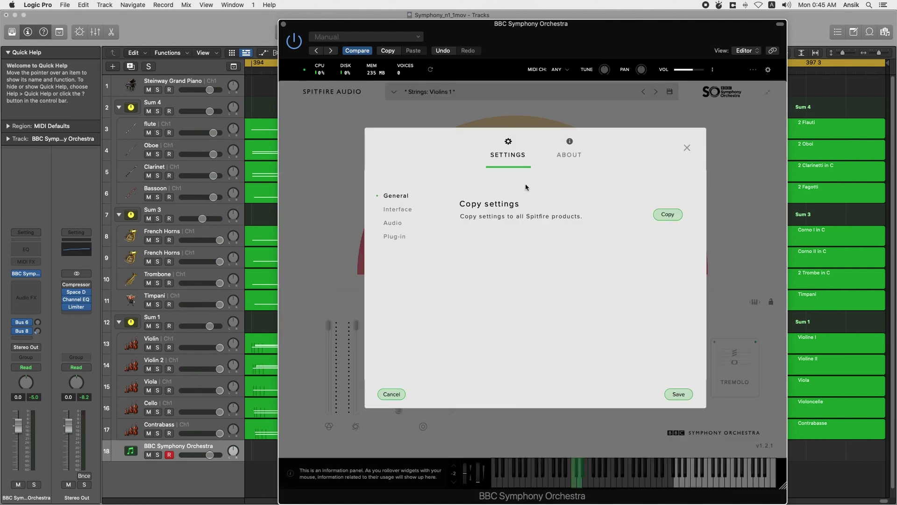
{"action": "left_click", "coordinate": [397, 210]}
{"action": "left_click", "coordinate": [397, 224]}
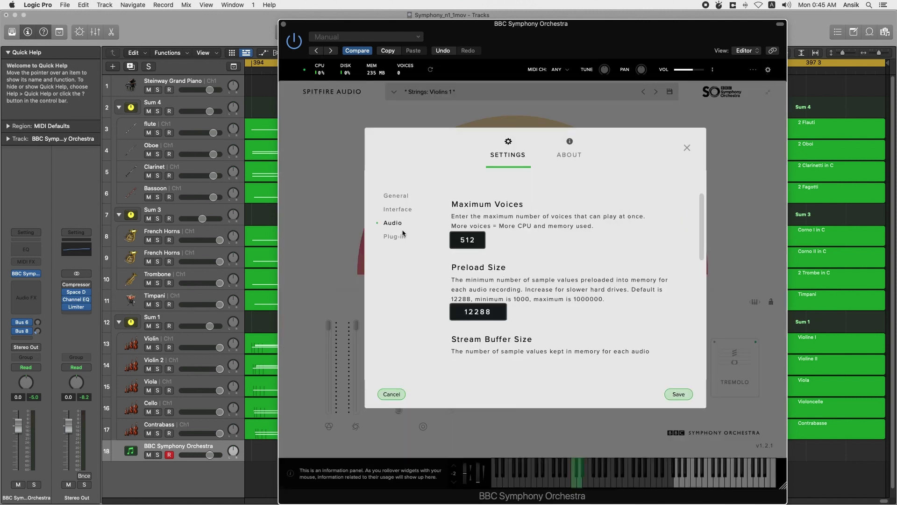
{"action": "left_click", "coordinate": [394, 238]}
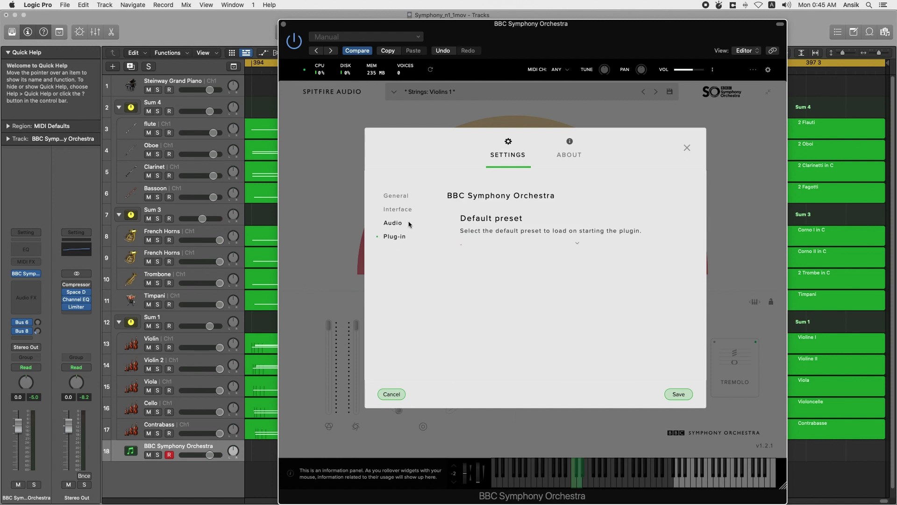
{"action": "left_click", "coordinate": [396, 196]}
{"action": "left_click", "coordinate": [568, 149]}
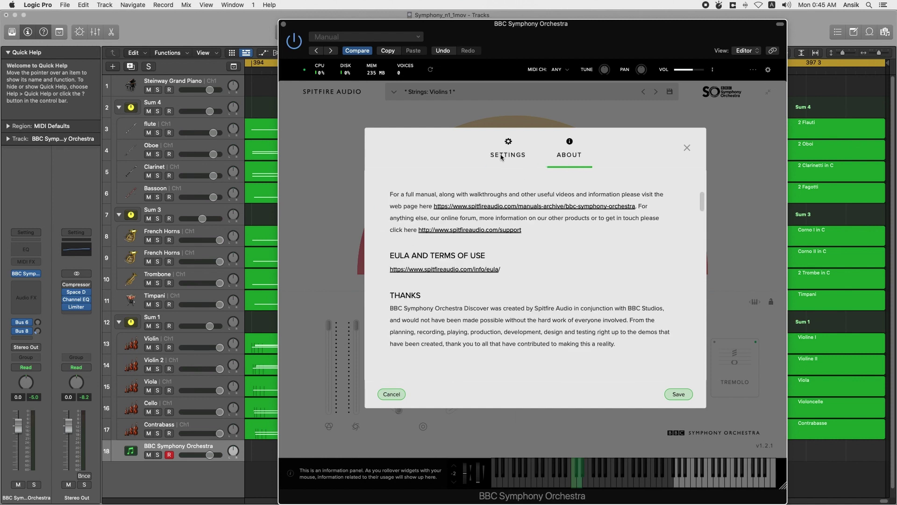
{"action": "left_click", "coordinate": [499, 159]}
{"action": "left_click", "coordinate": [399, 211]}
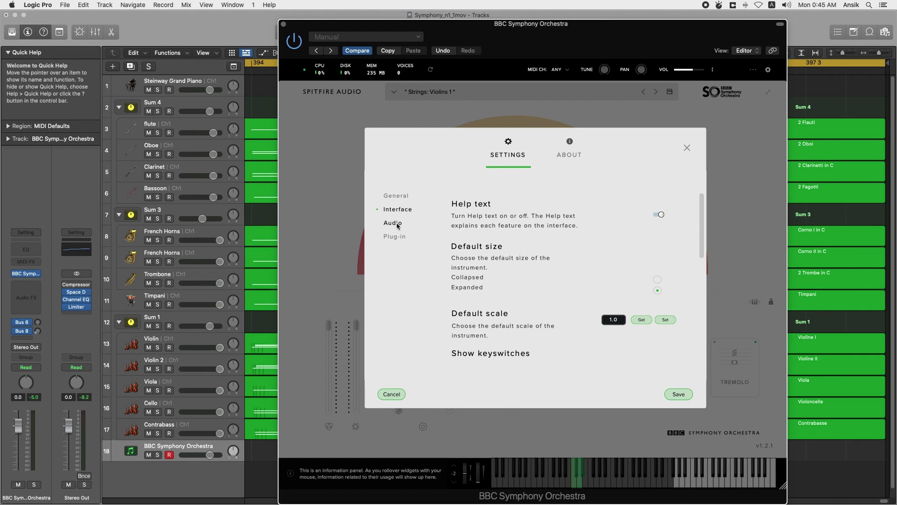
{"action": "left_click", "coordinate": [398, 224]}
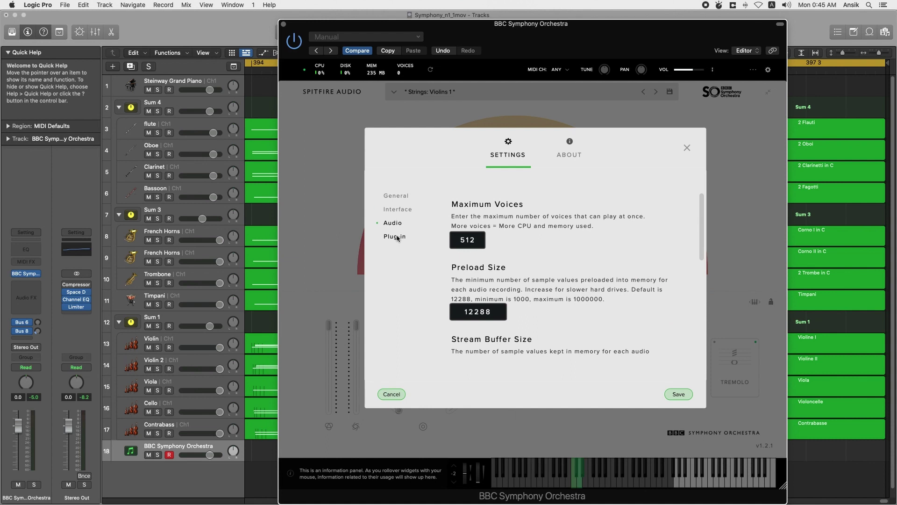
{"action": "left_click", "coordinate": [391, 394]}
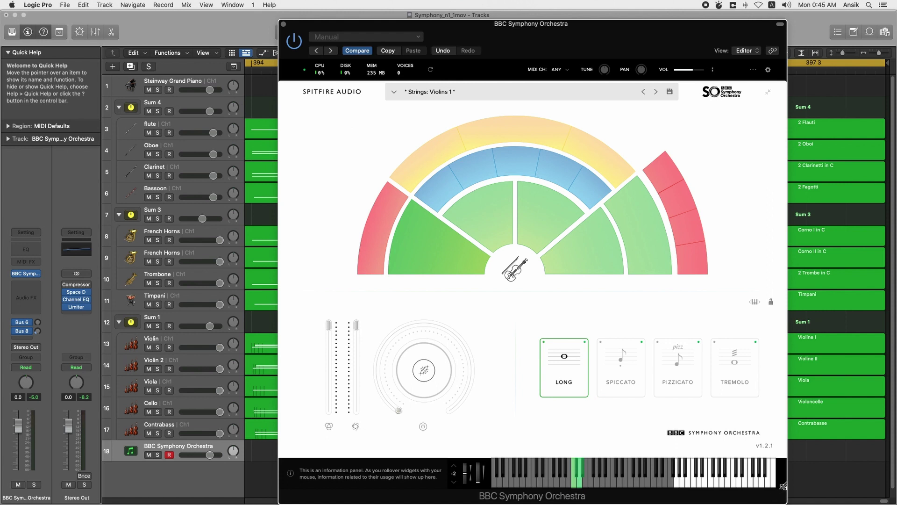
Scale the plug-in interface down slightly and close its window
{"action": "mouse_move", "coordinate": [784, 486]}
{"action": "left_mouse_down"}
{"action": "mouse_move", "coordinate": [733, 439]}
{"action": "mouse_move", "coordinate": [525, 294]}
{"action": "mouse_move", "coordinate": [505, 268]}
{"action": "mouse_move", "coordinate": [681, 475]}
{"action": "mouse_move", "coordinate": [894, 502]}
{"action": "mouse_move", "coordinate": [551, 170]}
{"action": "mouse_move", "coordinate": [537, 280]}
{"action": "mouse_move", "coordinate": [794, 495]}
{"action": "mouse_move", "coordinate": [778, 479]}
{"action": "left_mouse_up"}
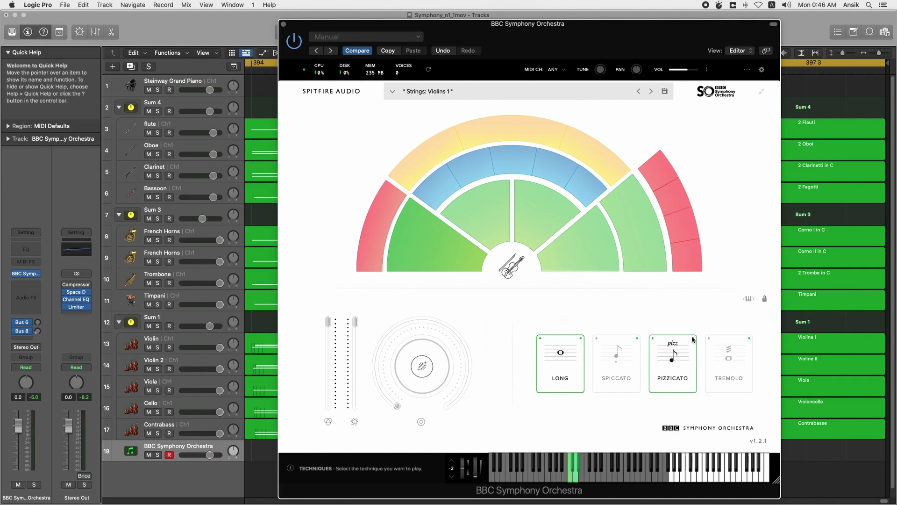
{"action": "left_click", "coordinate": [285, 26]}
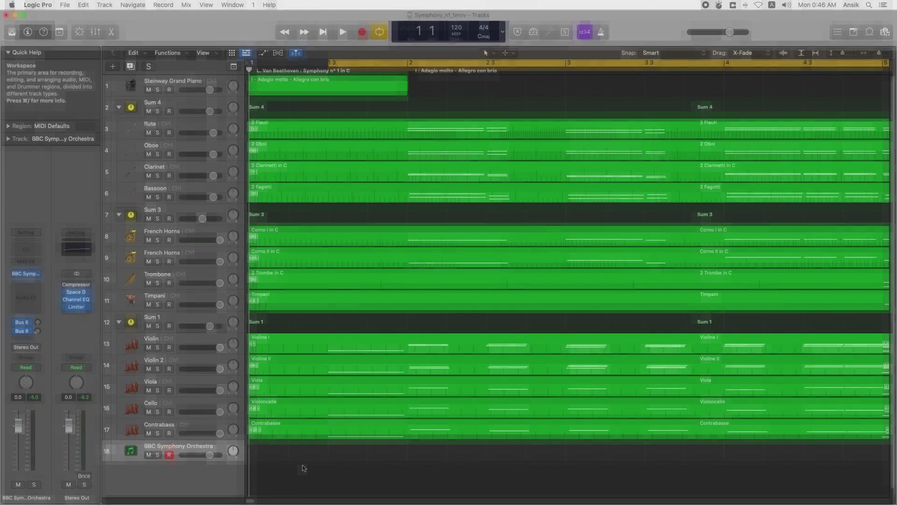
Play the symphony arrangement from bar 1 to about bar 6, stop, and return the playhead to the beginning
{"action": "key", "text": "space"}
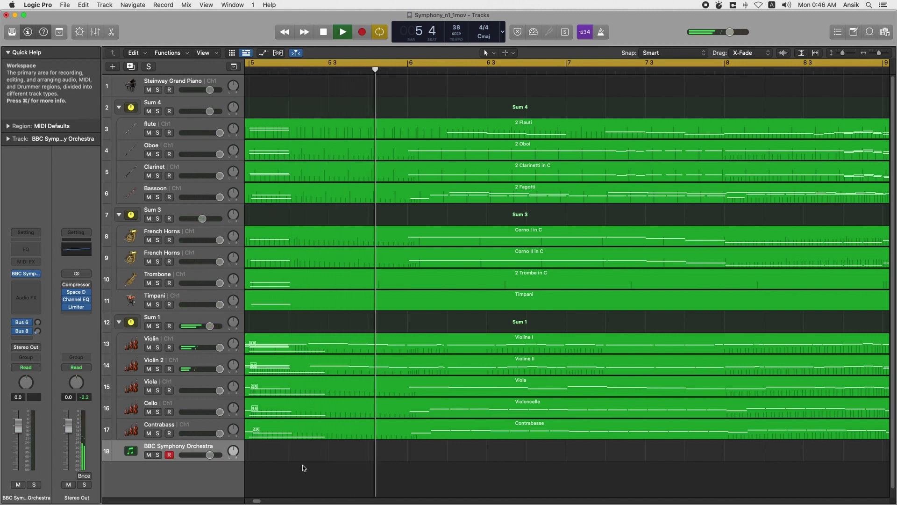
{"action": "key", "text": "space"}
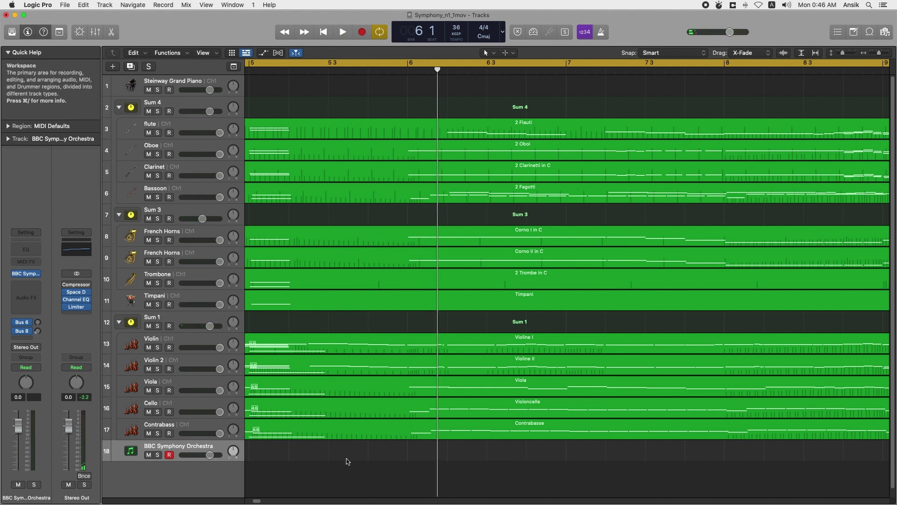
{"action": "key", "text": "Return"}
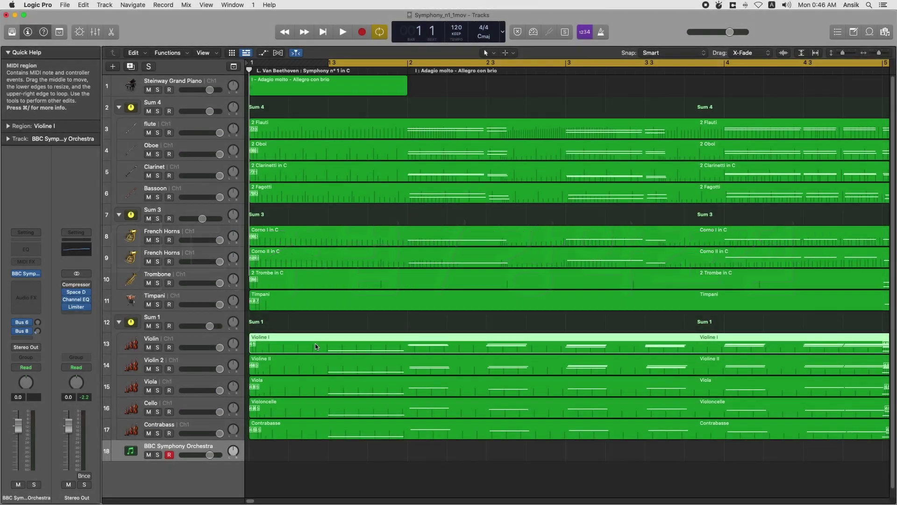
Open the Violine I region in the Piano Roll and examine the low keyswitch notes around C0
{"action": "double_click", "coordinate": [315, 347]}
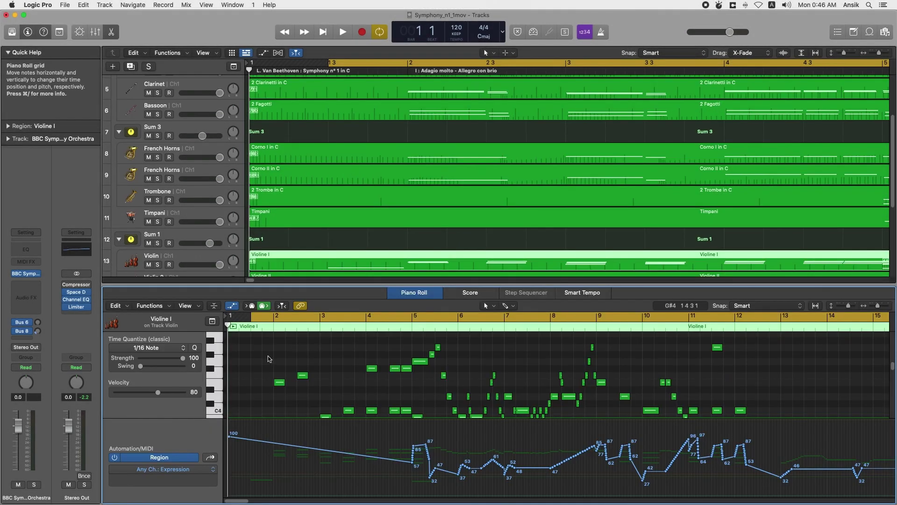
{"action": "scroll", "coordinate": [253, 359], "scroll_direction": "down", "scroll_amount": 5}
{"action": "scroll", "coordinate": [252, 360], "scroll_direction": "down", "scroll_amount": 10}
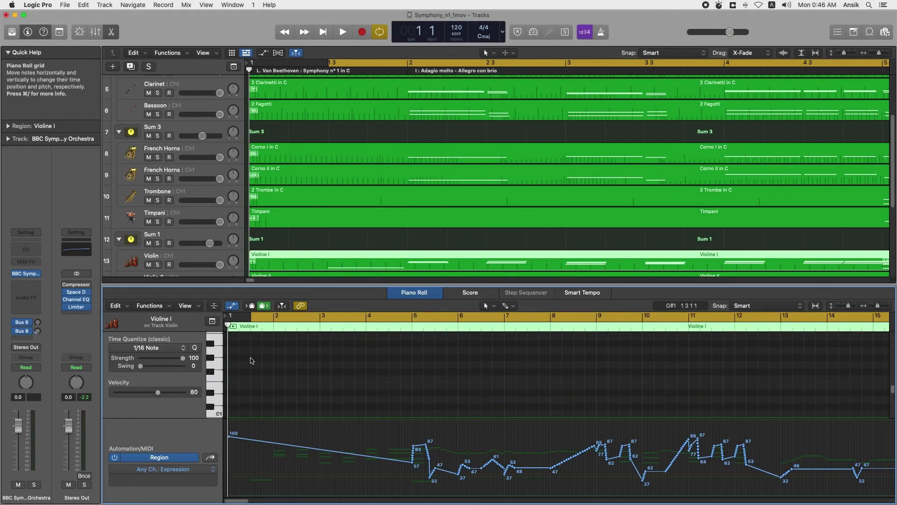
{"action": "scroll", "coordinate": [252, 360], "scroll_direction": "down", "scroll_amount": 3}
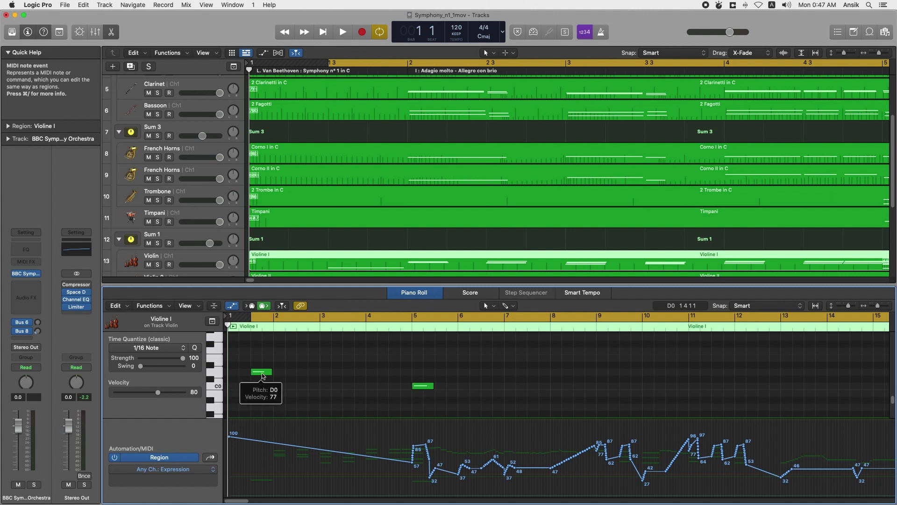
Solo the Violin track and play it from bar 1, skipping ahead to about bar 4.5 and stopping around bar 6
{"action": "left_click", "coordinate": [158, 265]}
{"action": "key", "text": "space"}
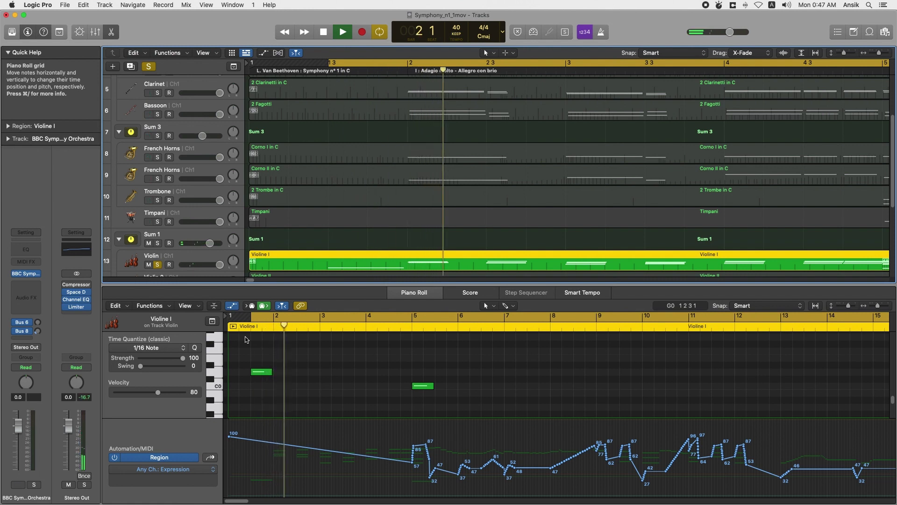
{"action": "left_click", "coordinate": [388, 328]}
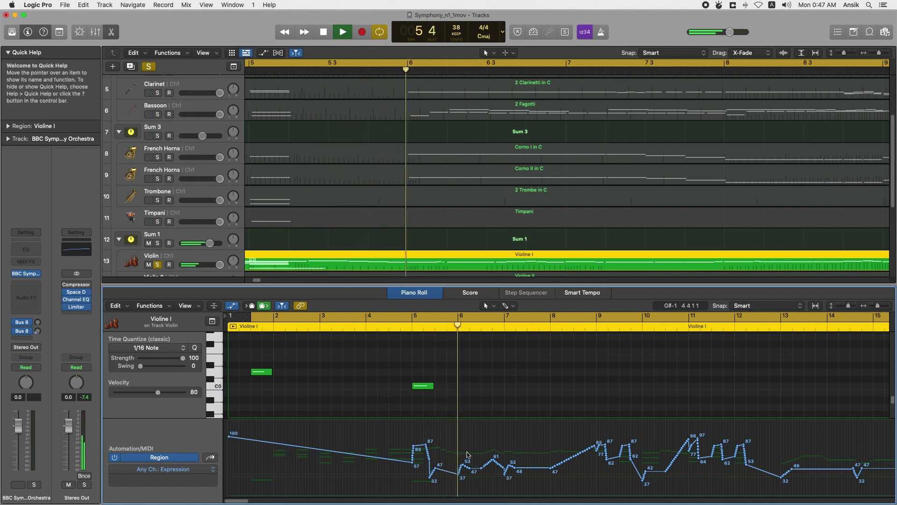
{"action": "key", "text": "space"}
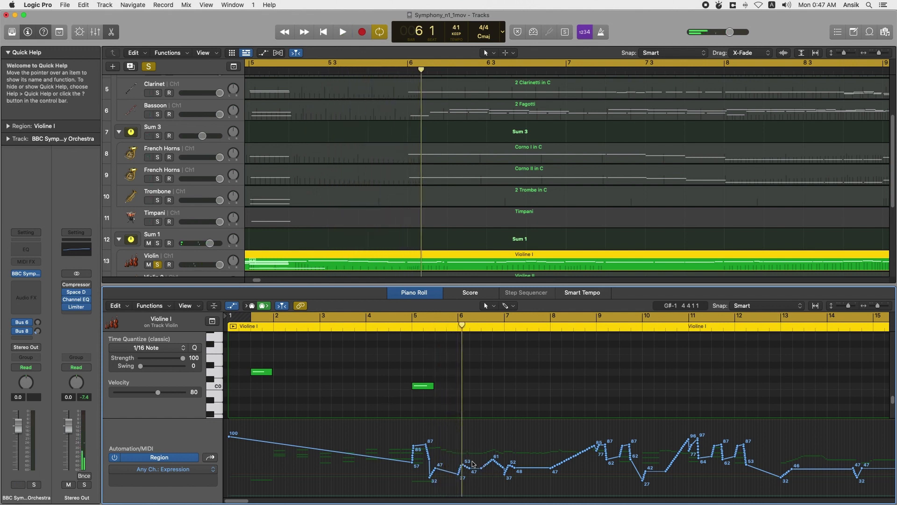
Replay the soloed Violin part from bar 1, skip ahead to bar 5, and stop around bar 7
{"action": "left_click", "coordinate": [412, 327]}
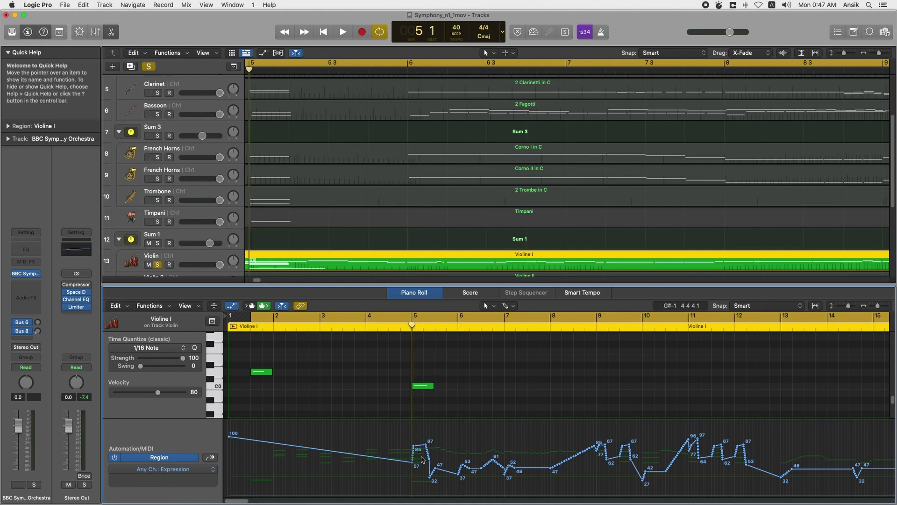
{"action": "key", "text": "space"}
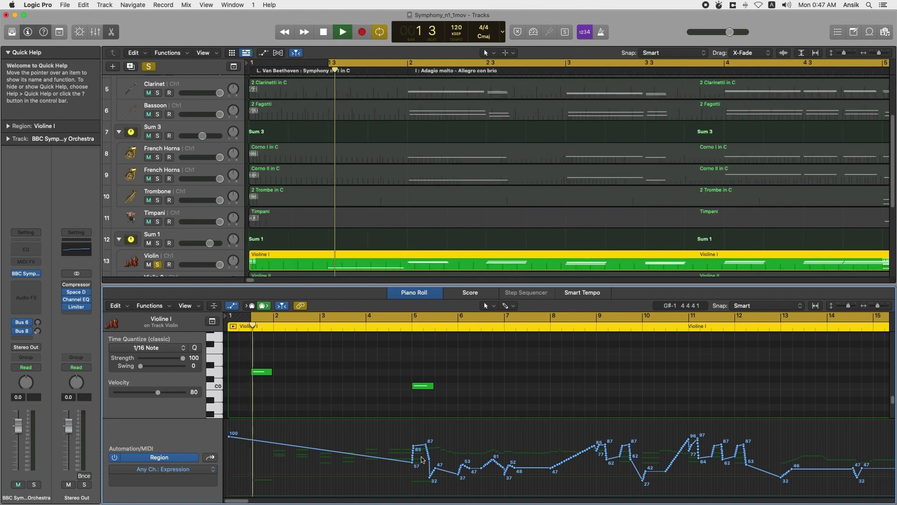
{"action": "left_click", "coordinate": [412, 324]}
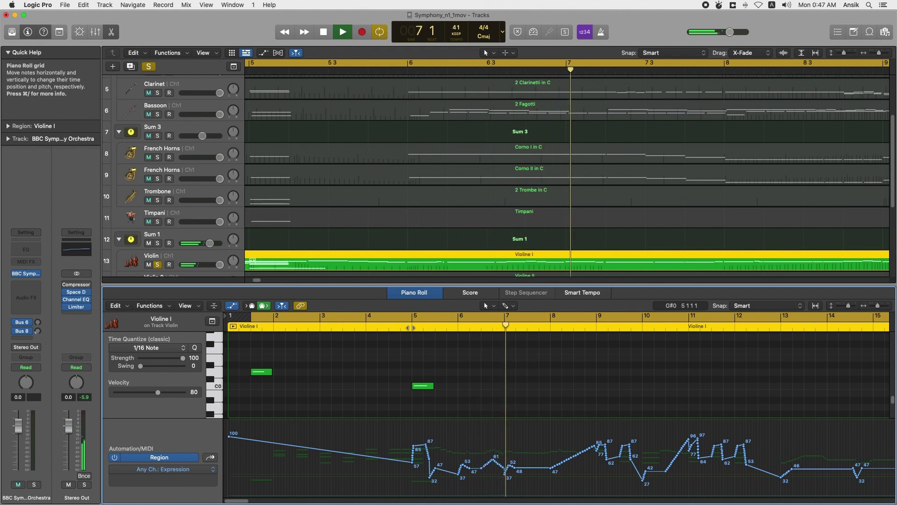
{"action": "key", "text": "space"}
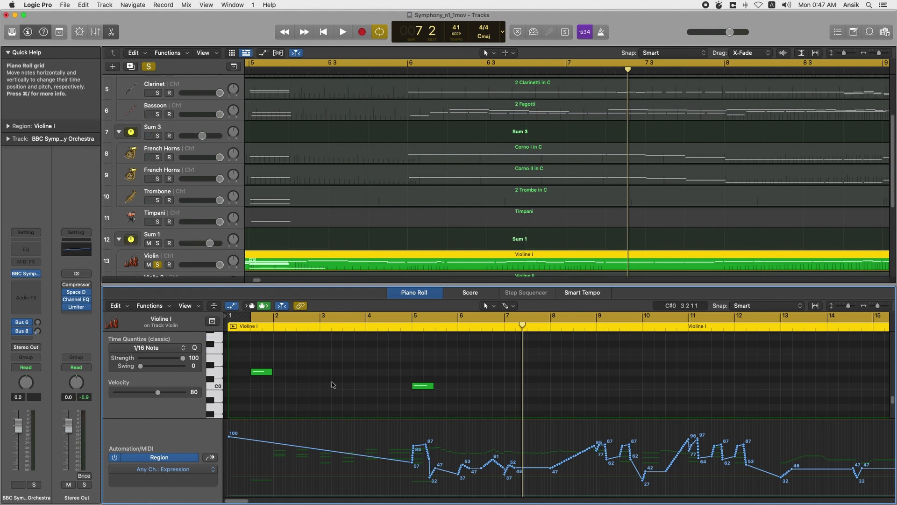
Examine the Violine I melody notes around C4 in the Piano Roll and close the editor
{"action": "scroll", "coordinate": [398, 384], "scroll_direction": "up", "scroll_amount": 3}
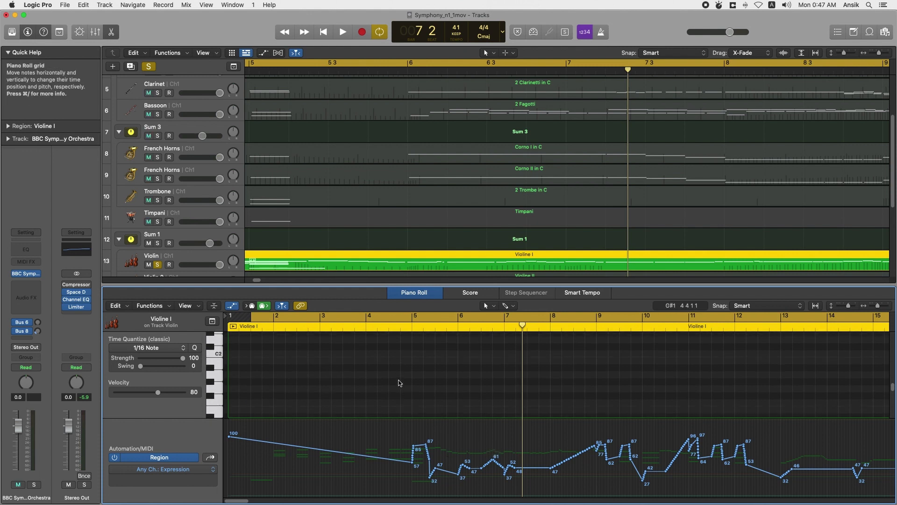
{"action": "scroll", "coordinate": [398, 383], "scroll_direction": "down", "scroll_amount": 3}
{"action": "left_click", "coordinate": [416, 292]}
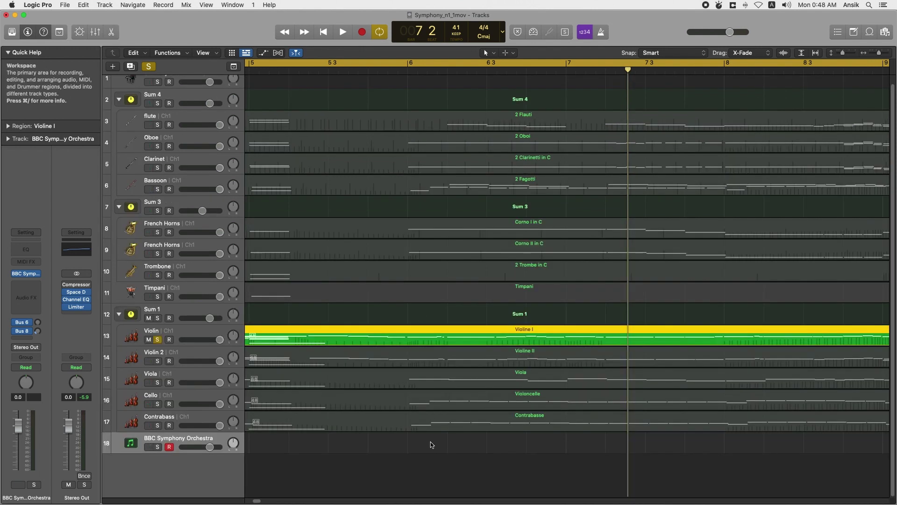
{"action": "double_click", "coordinate": [440, 335]}
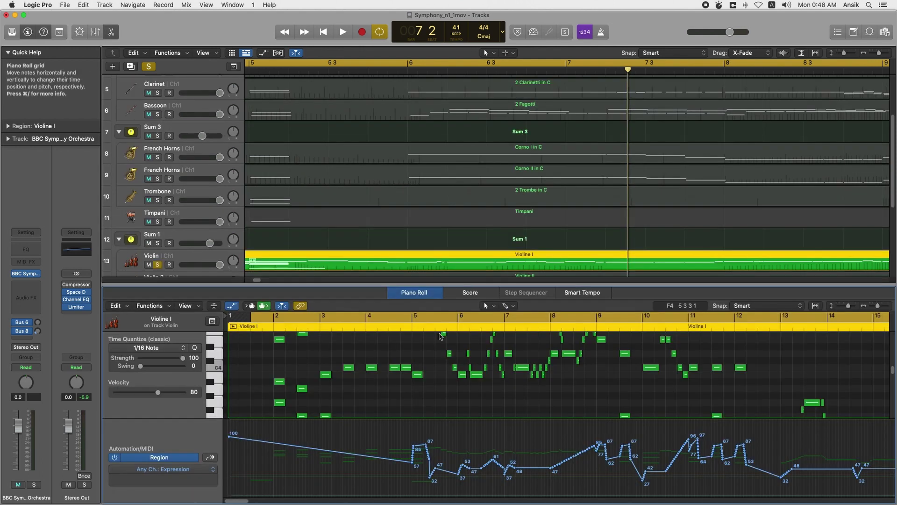
{"action": "scroll", "coordinate": [451, 407], "scroll_direction": "up", "scroll_amount": 2}
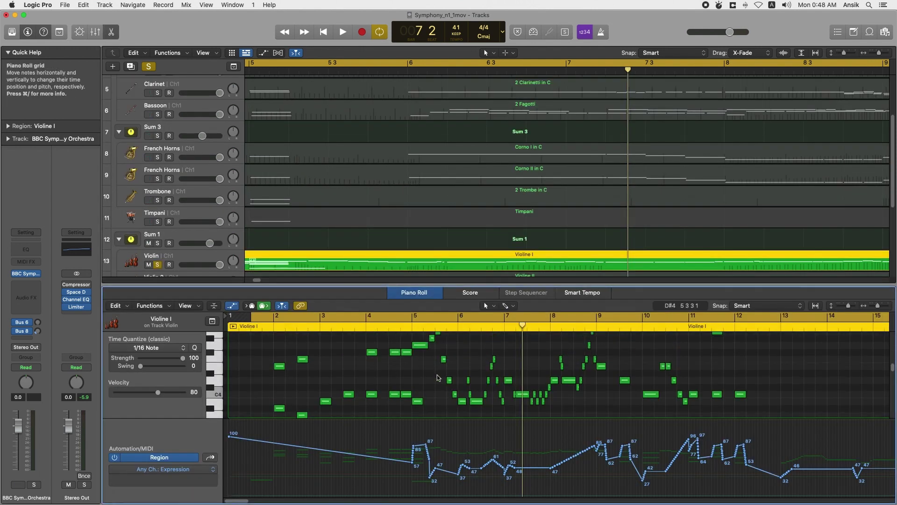
{"action": "left_click", "coordinate": [400, 292]}
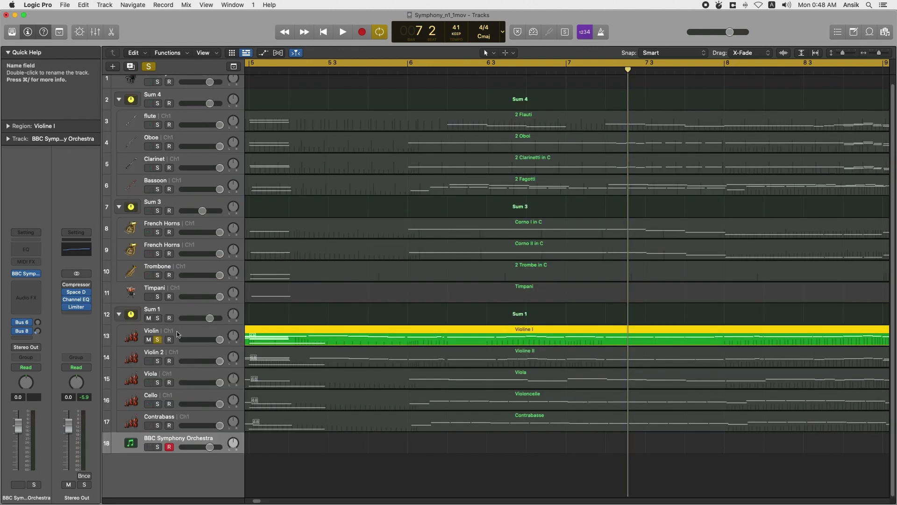
Unsolo the Violin track and review the settings of its Channel EQ
{"action": "left_click", "coordinate": [157, 340]}
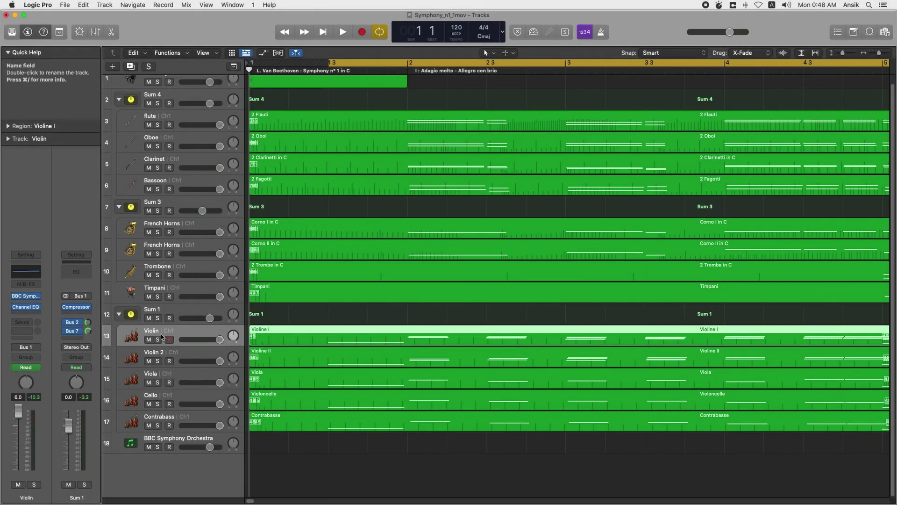
{"action": "left_click", "coordinate": [28, 307]}
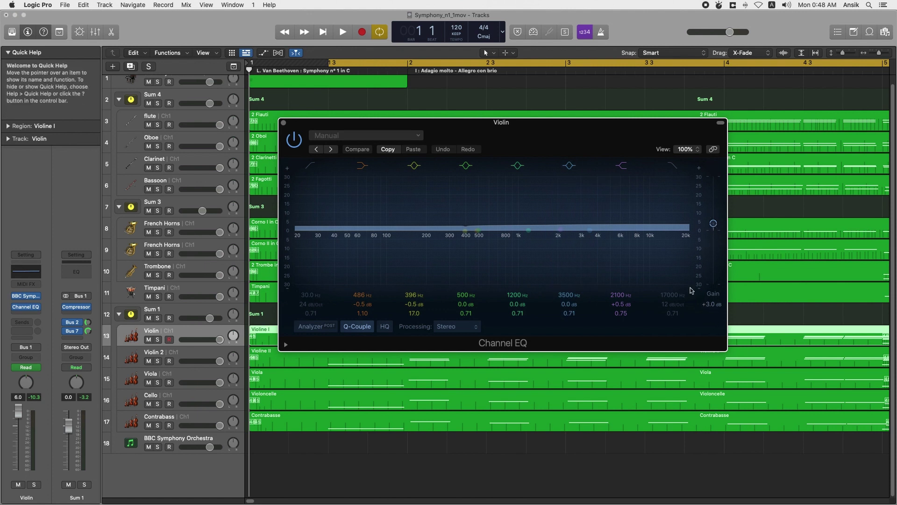
{"action": "left_click", "coordinate": [283, 122]}
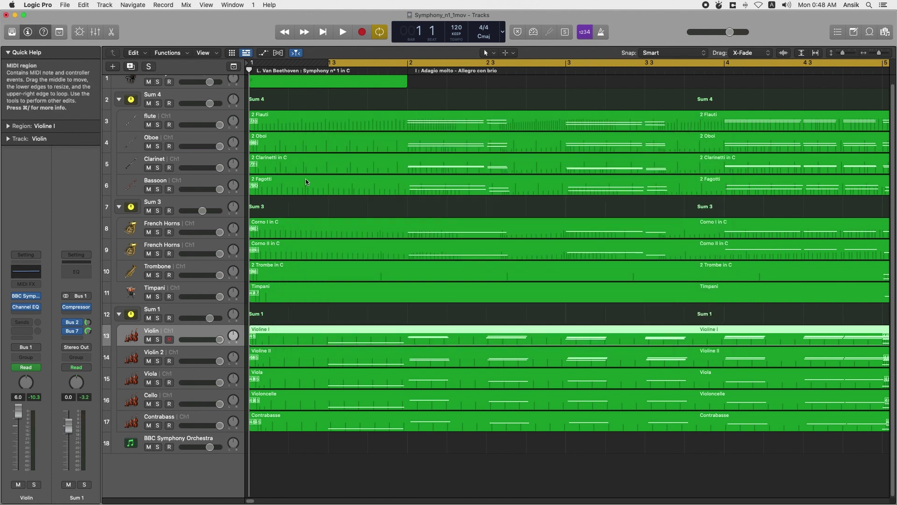
Review the Channel EQ settings on the Violin 2 and Viola tracks, closing each EQ window
{"action": "left_click", "coordinate": [184, 355]}
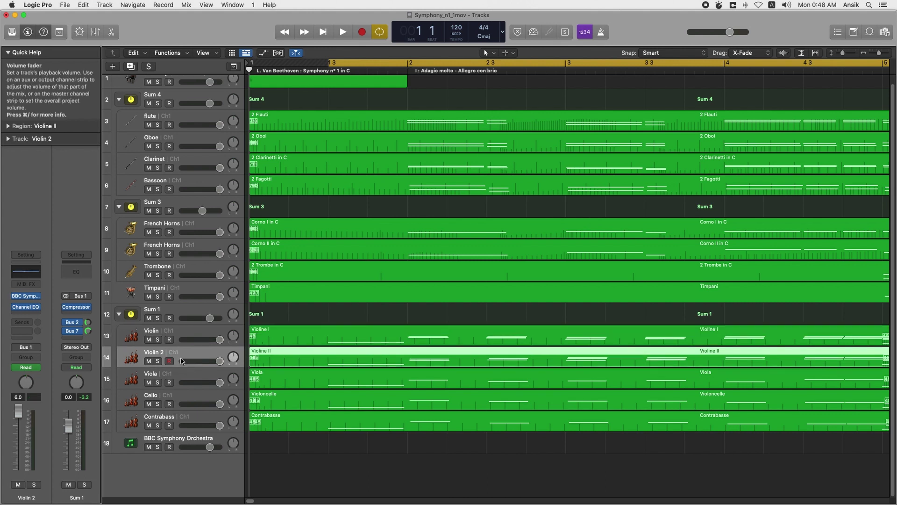
{"action": "left_click", "coordinate": [27, 310]}
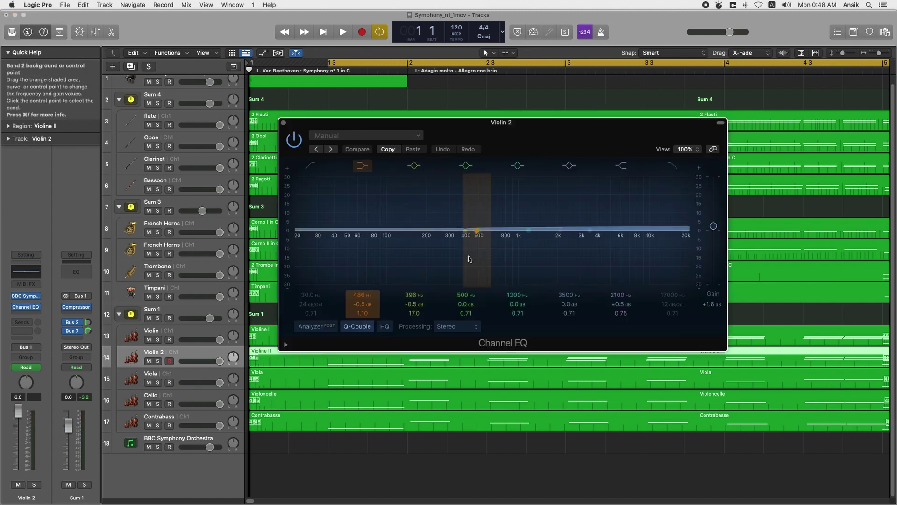
{"action": "left_click", "coordinate": [283, 123]}
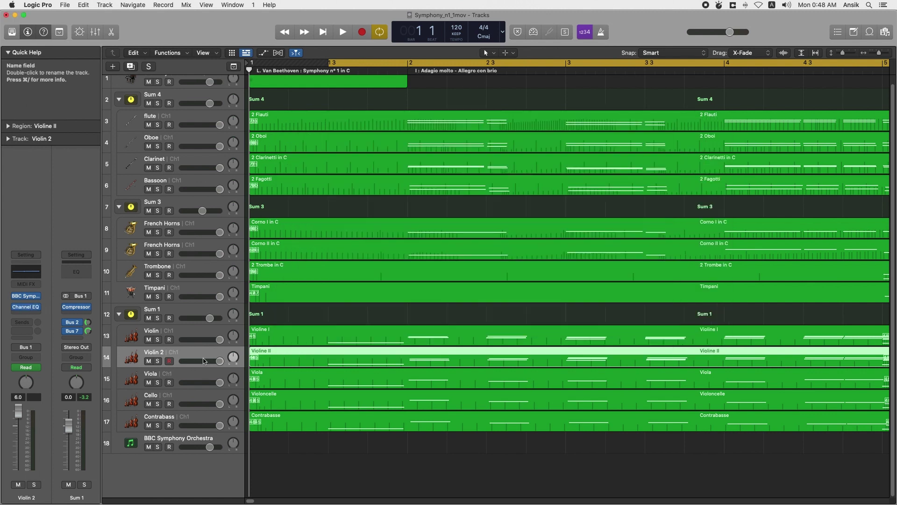
{"action": "key", "text": "Down"}
{"action": "left_click", "coordinate": [27, 307]}
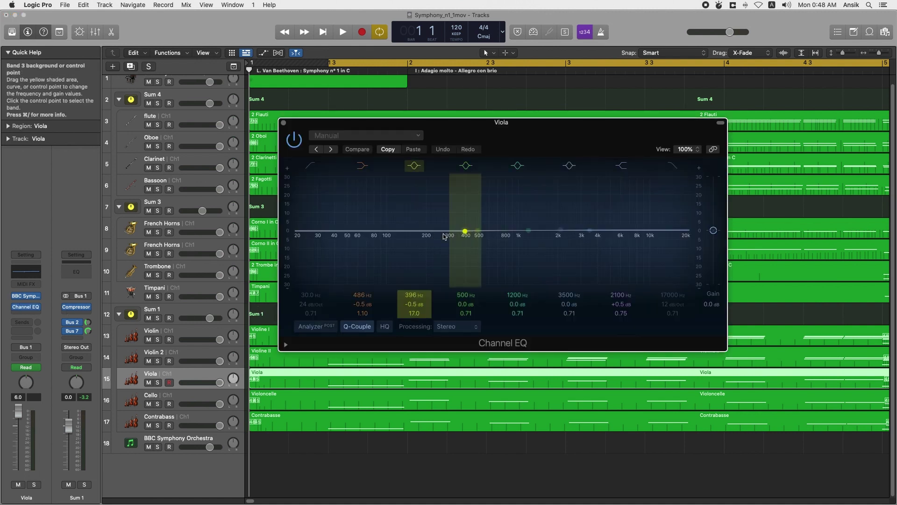
{"action": "left_click", "coordinate": [284, 123]}
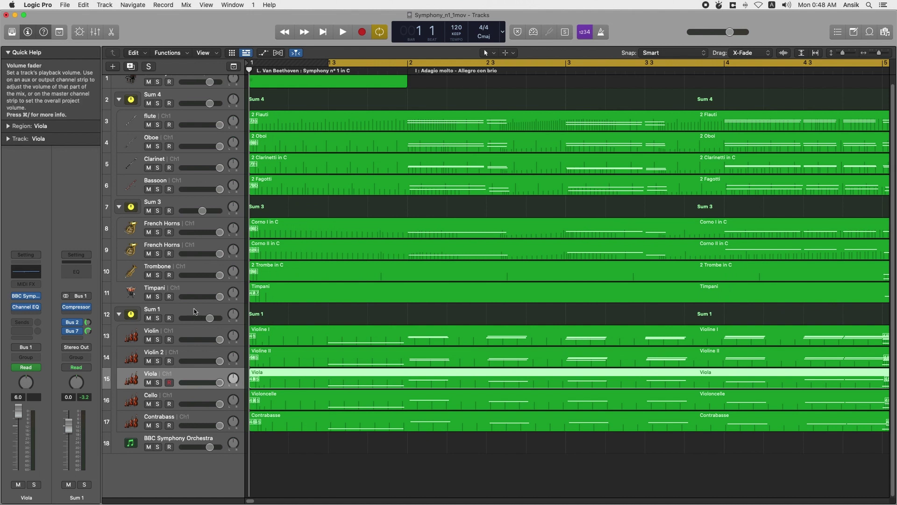
Review the Channel EQ curve on the Trombone track and close its window
{"action": "left_click", "coordinate": [178, 270]}
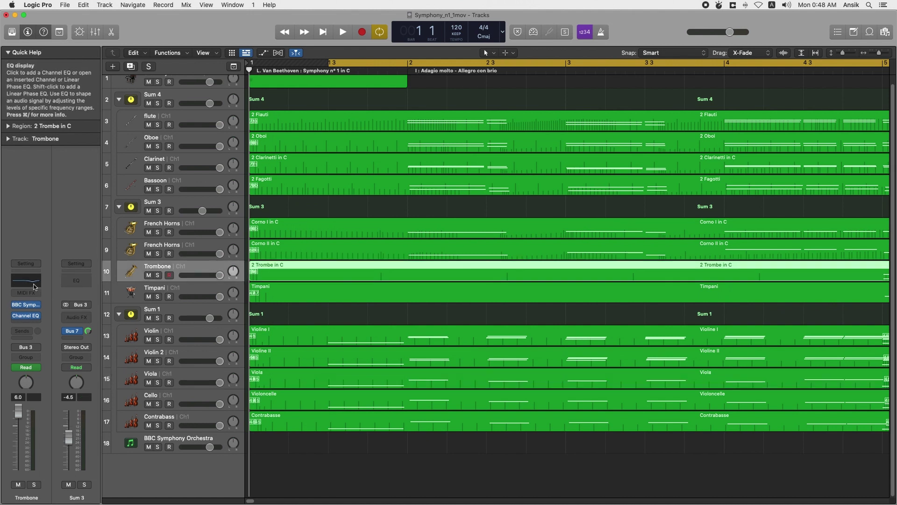
{"action": "left_click", "coordinate": [26, 315]}
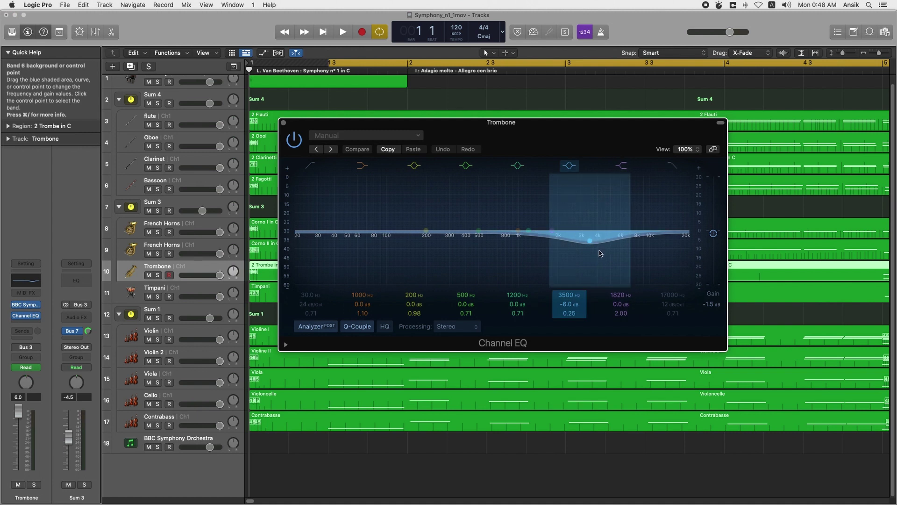
{"action": "left_click", "coordinate": [283, 122]}
Inspect the channel strips of both French Horns tracks and review the Bassoon track's Channel EQ
{"action": "left_click", "coordinate": [182, 248]}
{"action": "left_click", "coordinate": [180, 229]}
{"action": "left_click", "coordinate": [180, 180]}
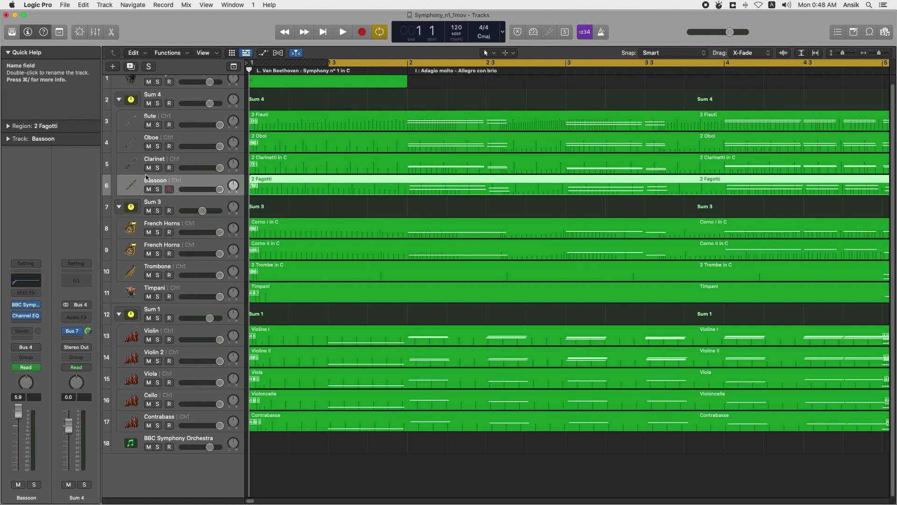
{"action": "left_click", "coordinate": [25, 317]}
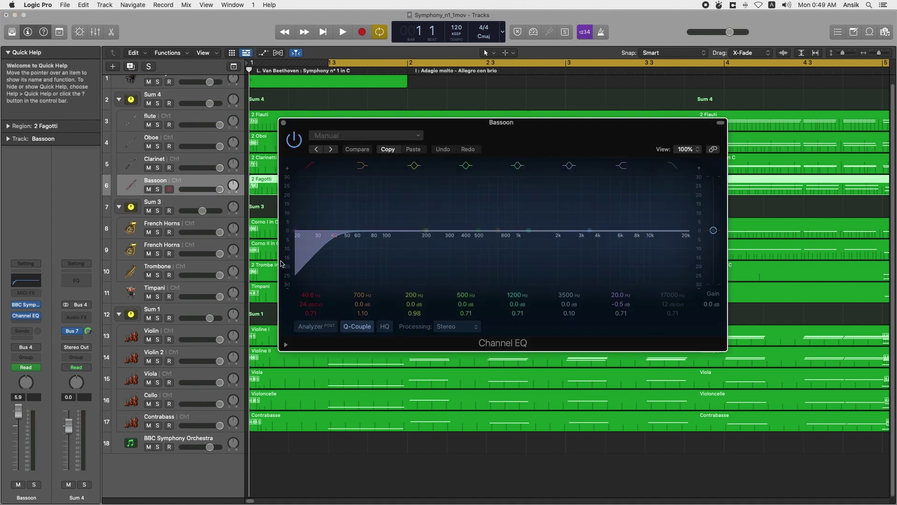
{"action": "left_click", "coordinate": [283, 122]}
Review the low-cut and high-cut settings in the Clarinet track's Channel EQ and close its window
{"action": "left_click", "coordinate": [178, 165]}
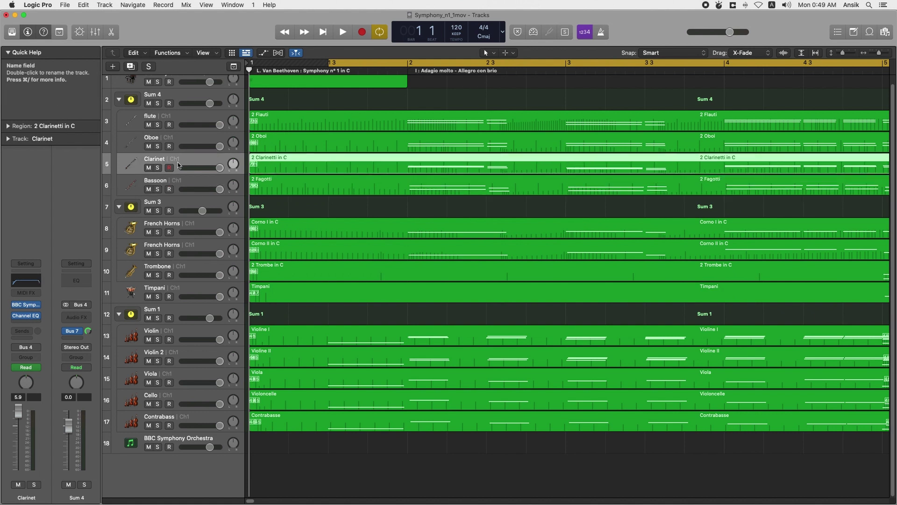
{"action": "left_click", "coordinate": [28, 304]}
{"action": "left_click", "coordinate": [28, 304]}
{"action": "left_click", "coordinate": [26, 315]}
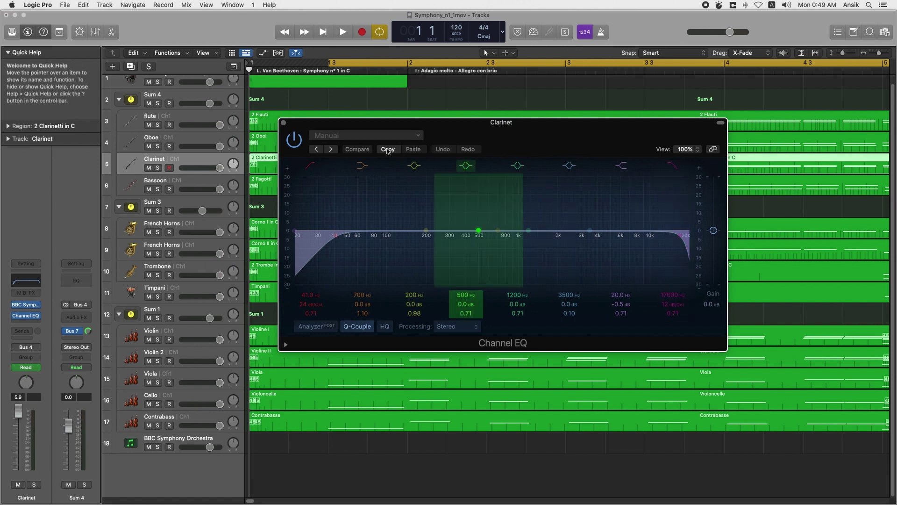
{"action": "left_click", "coordinate": [283, 123]}
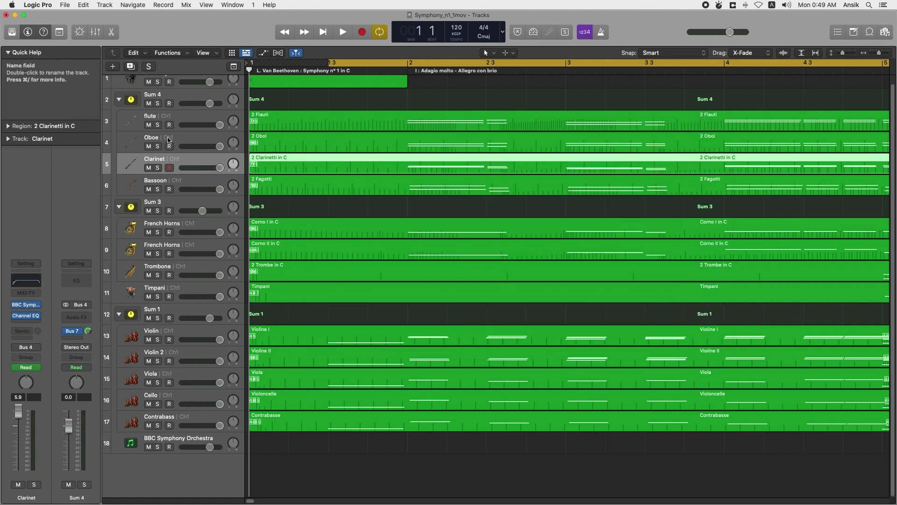
Inspect the flute channel strip and compare the bus sends on the Sum 4, Sum 3 and Sum 1 stacks
{"action": "left_click", "coordinate": [174, 119]}
{"action": "left_click", "coordinate": [174, 96]}
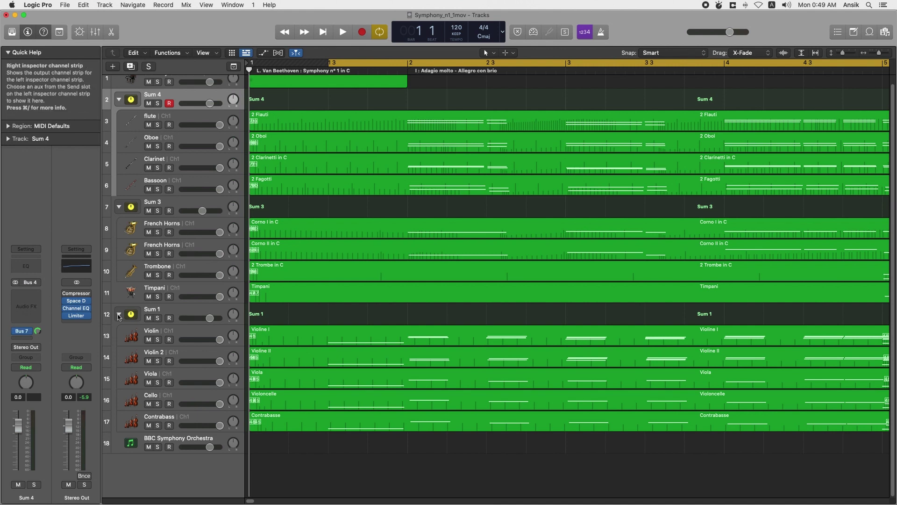
{"action": "left_click", "coordinate": [179, 205]}
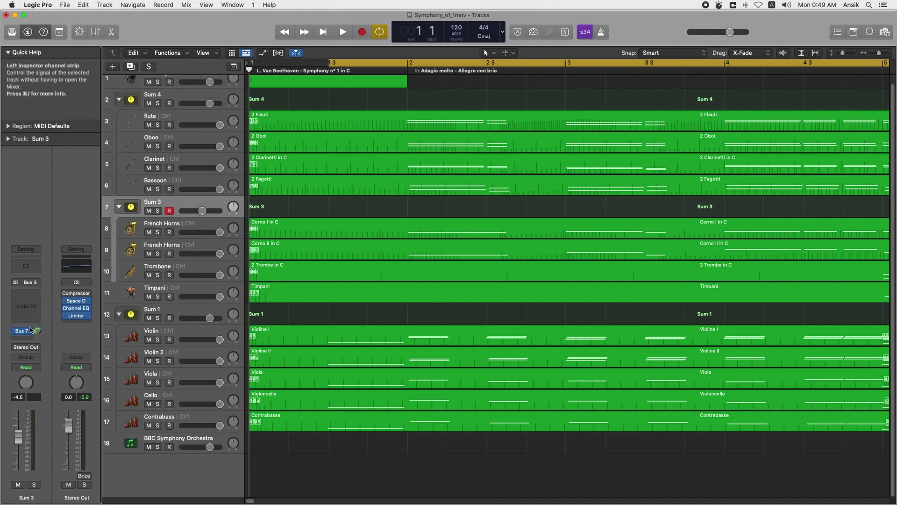
{"action": "left_click", "coordinate": [174, 314]}
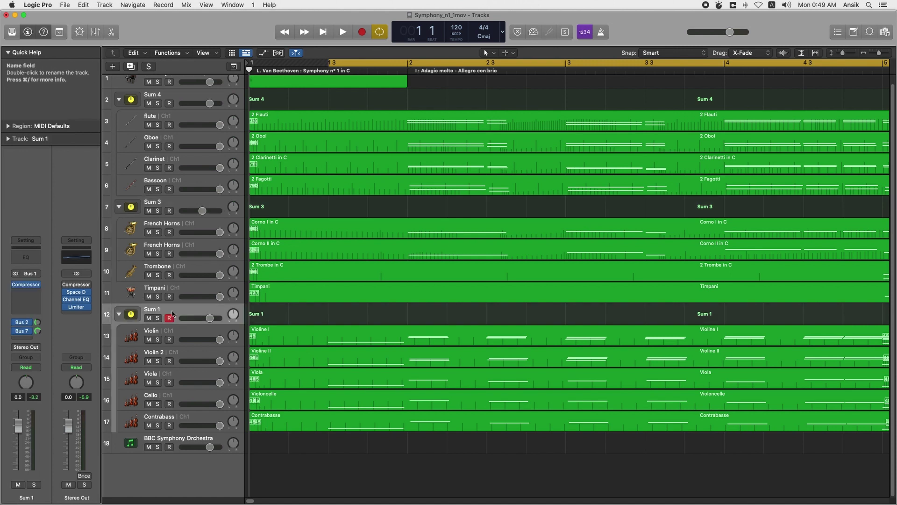
Inspect the Bus 7 send on Sum 1 and its Aux 5 channel, leaving the send options unchanged
{"action": "left_click", "coordinate": [24, 332]}
{"action": "left_click", "coordinate": [24, 332]}
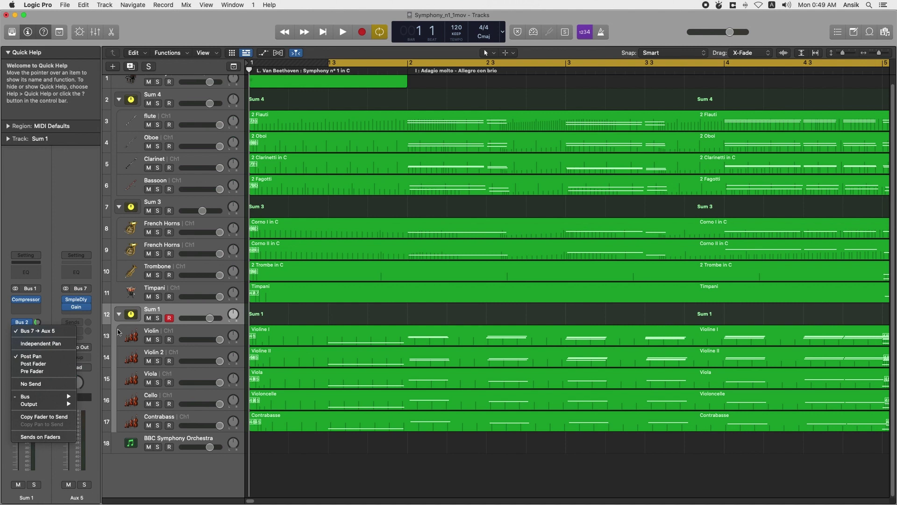
{"action": "left_click", "coordinate": [181, 308]}
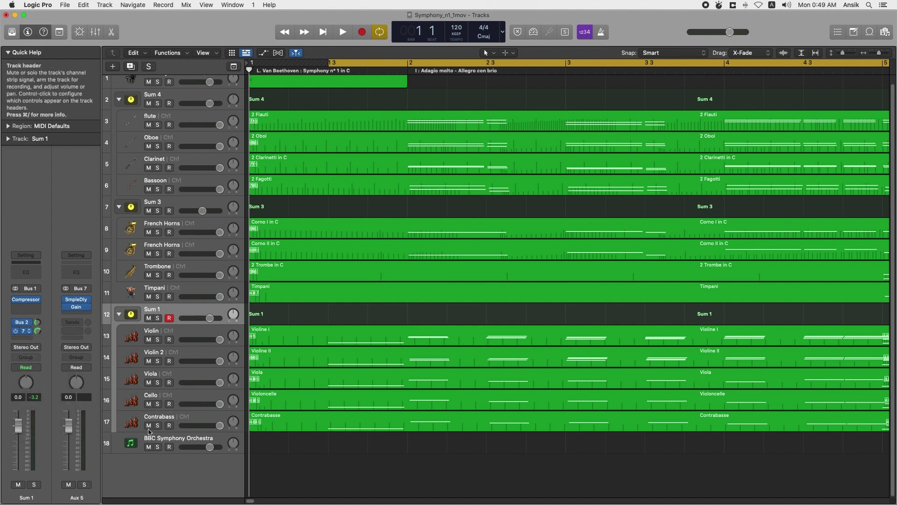
Show the Aux 2 channel fed by Sum 1's Bus 2 send and open its Space Designer reverb
{"action": "left_click", "coordinate": [24, 323]}
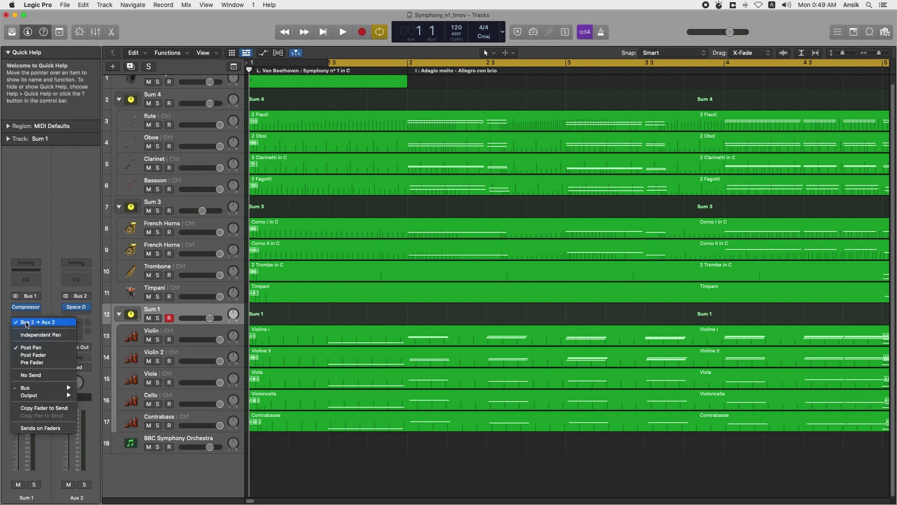
{"action": "left_click", "coordinate": [79, 308]}
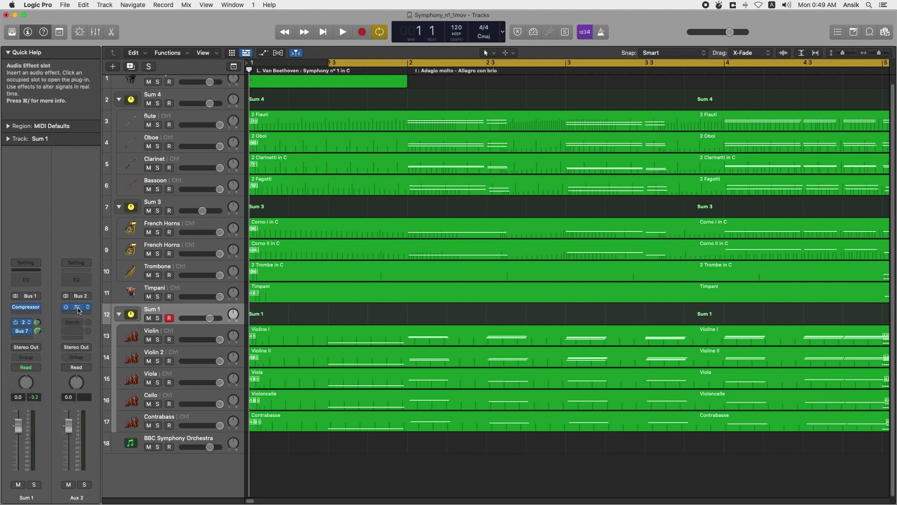
{"action": "left_click", "coordinate": [77, 308]}
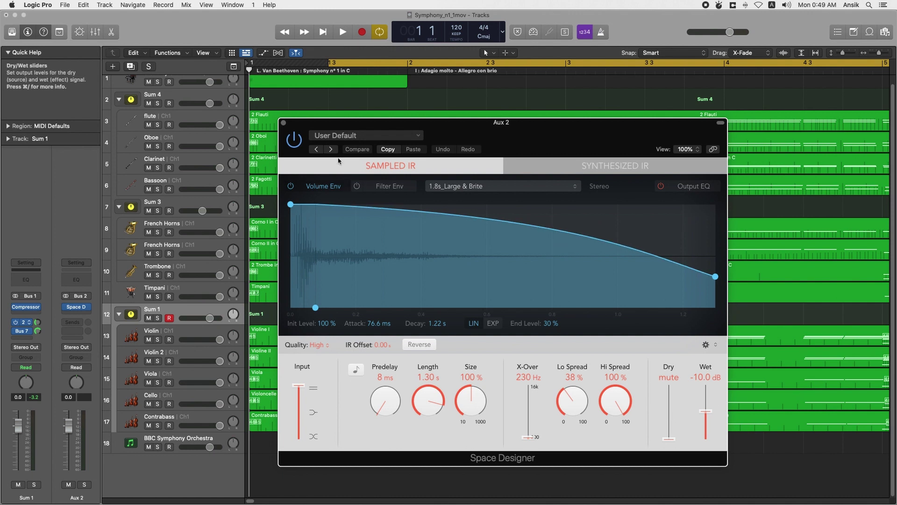
Close the Aux 2 Space Designer window and check the options of Sum 1's Bus 7 send without changing them
{"action": "left_click", "coordinate": [284, 124]}
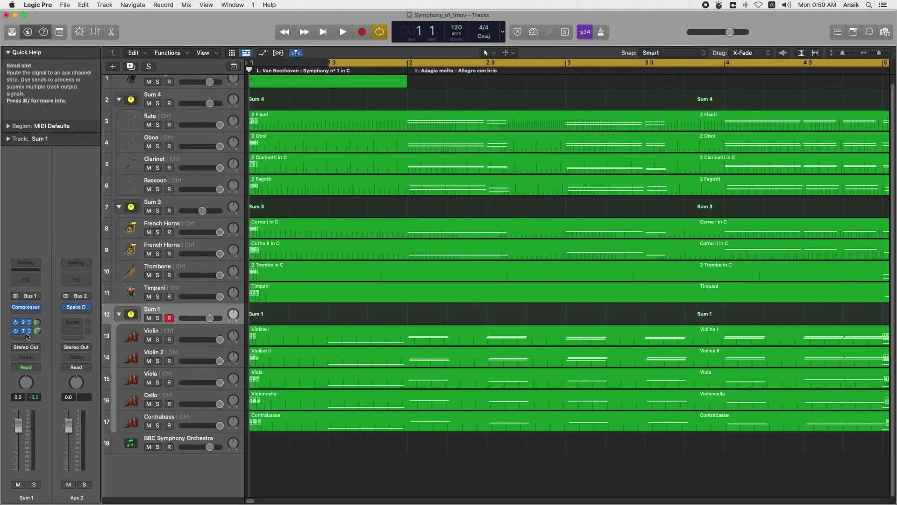
{"action": "left_click", "coordinate": [23, 331]}
{"action": "left_click", "coordinate": [359, 461]}
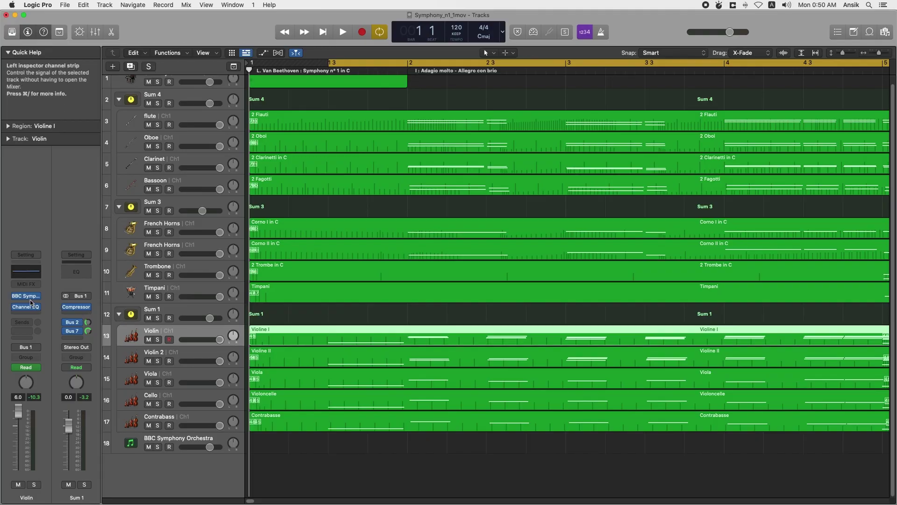
Open the Violin track's BBC Symphony Orchestra instrument to review the orchestra seating diagram, and close its window
{"action": "left_click", "coordinate": [31, 297]}
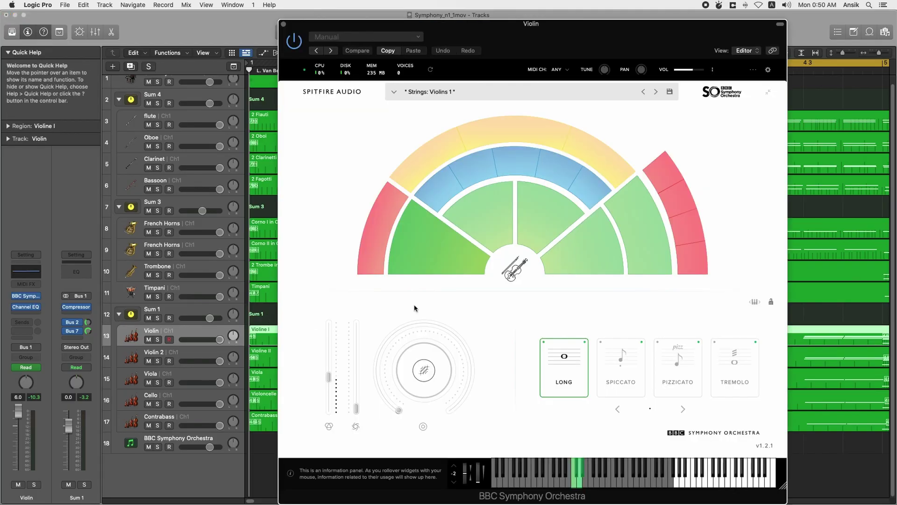
{"action": "mouse_move", "coordinate": [434, 235]}
{"action": "left_click", "coordinate": [284, 24]}
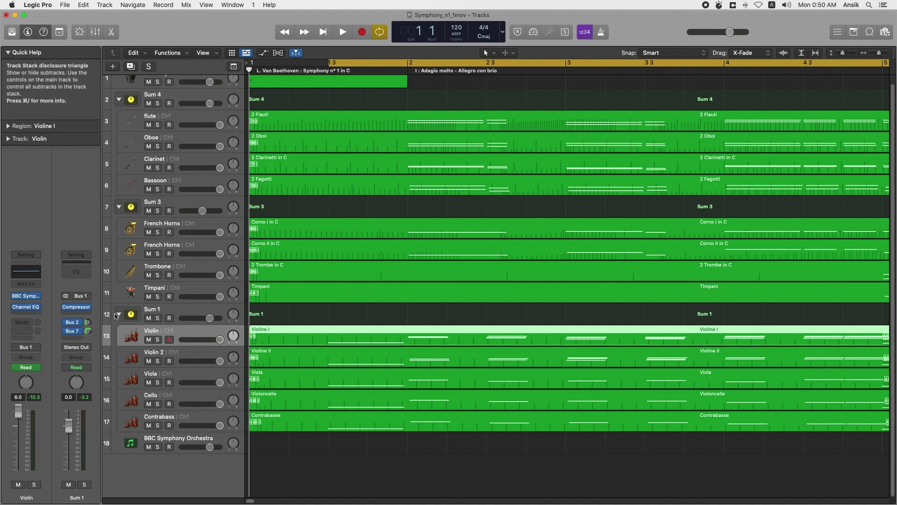
Inspect the Sample Delay and Gain plug-ins on Aux 5, fed by Sum 1's Bus 7 send, closing each window
{"action": "left_click", "coordinate": [179, 310]}
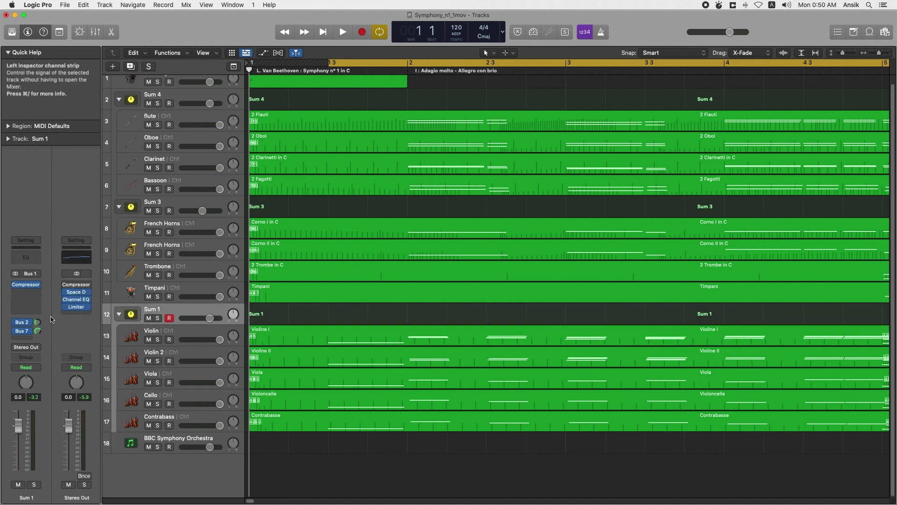
{"action": "left_click", "coordinate": [25, 330]}
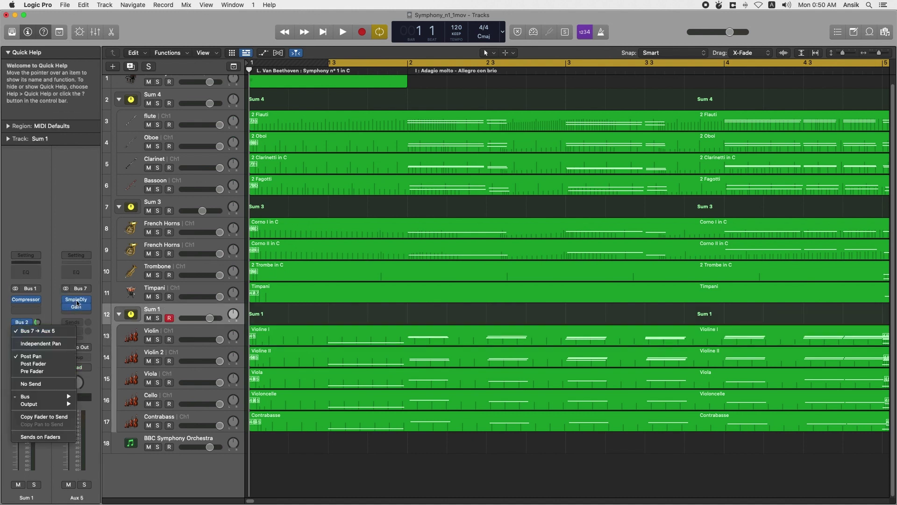
{"action": "left_click", "coordinate": [78, 303]}
{"action": "left_click", "coordinate": [77, 302]}
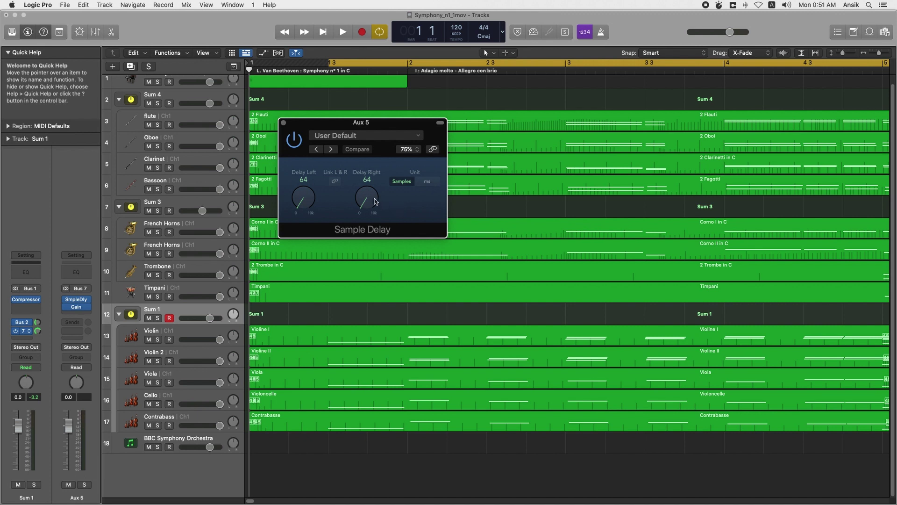
{"action": "left_click", "coordinate": [283, 123]}
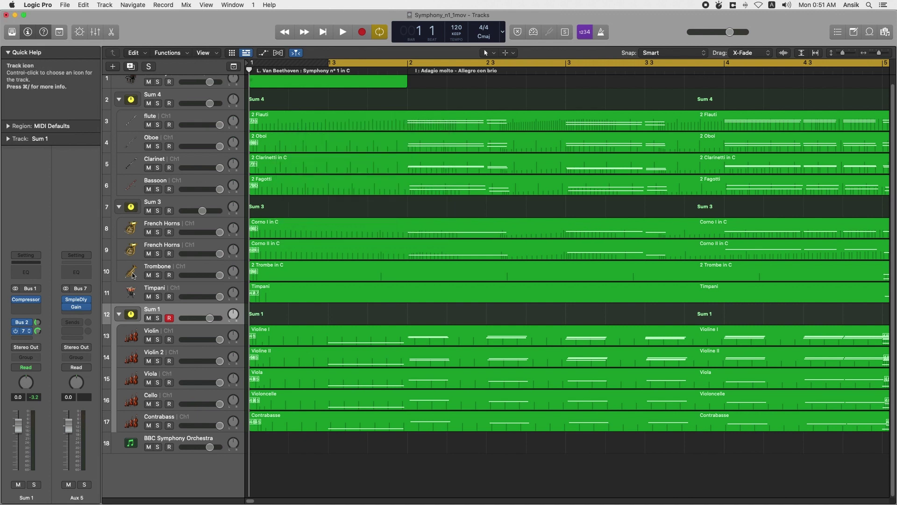
{"action": "left_click", "coordinate": [76, 307]}
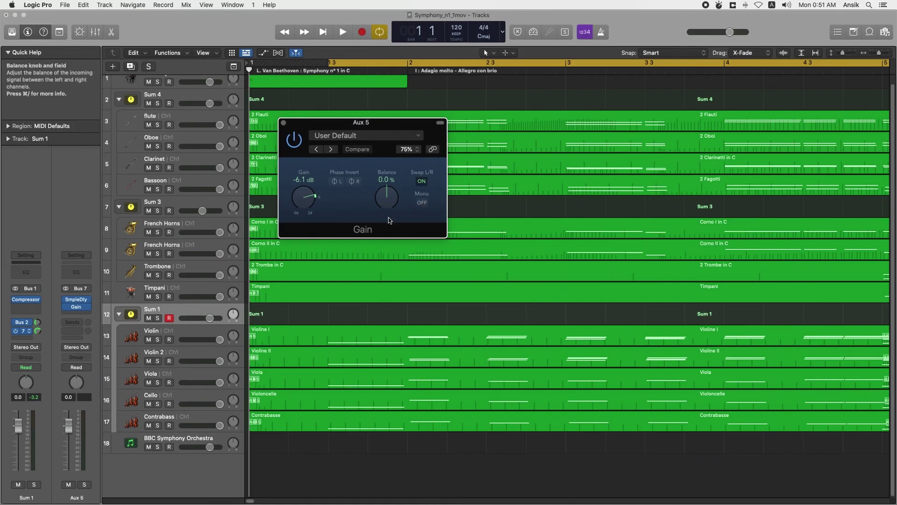
{"action": "left_click", "coordinate": [283, 122]}
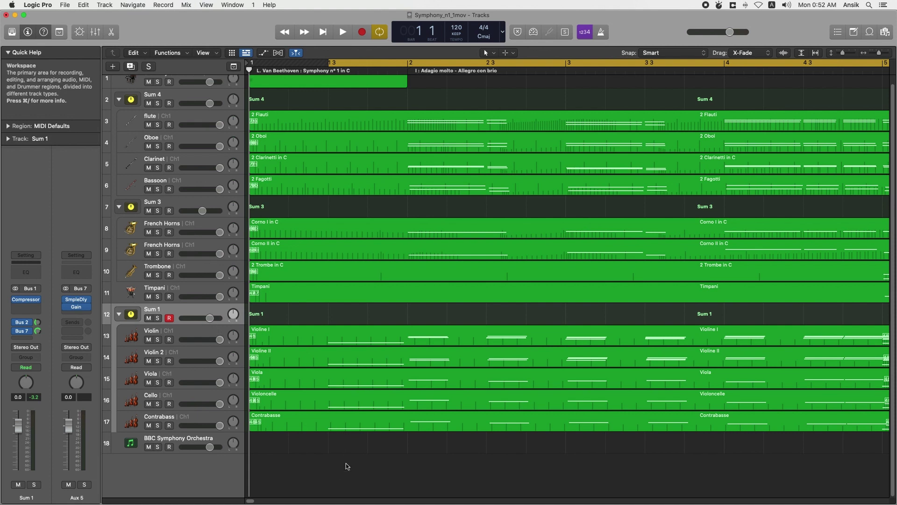
Play the opening passage with Aux 5 muted, unmute it, and resume playback to hear the Bus 7 effect
{"action": "left_click", "coordinate": [69, 484]}
{"action": "key", "text": "space"}
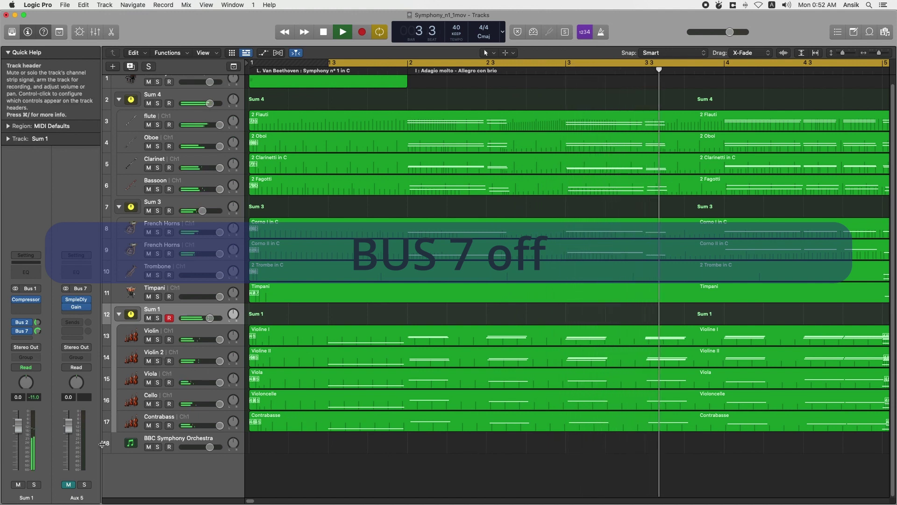
{"action": "key", "text": "space"}
{"action": "left_click", "coordinate": [69, 485]}
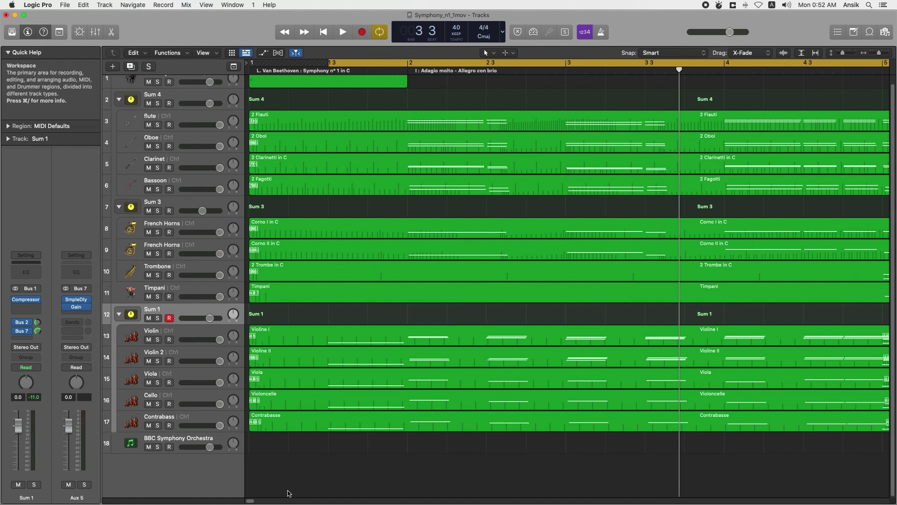
{"action": "key", "text": "space"}
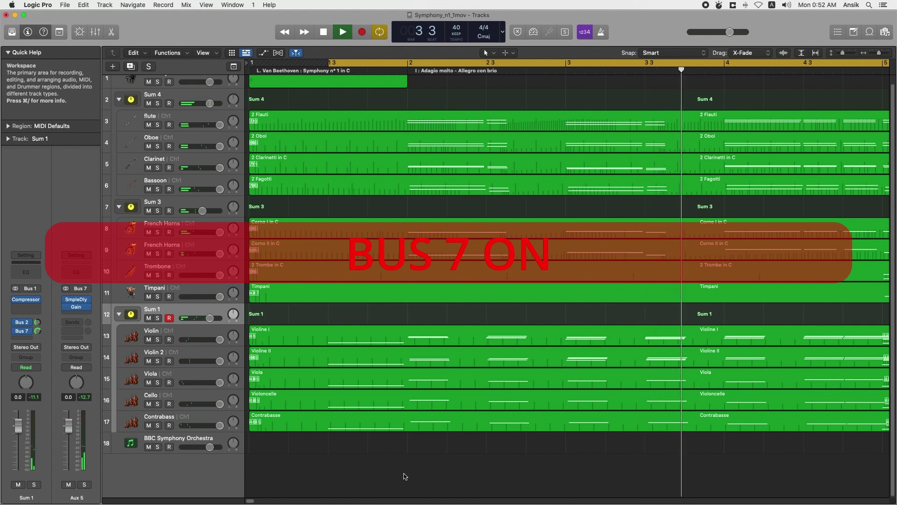
{"action": "key", "text": "space"}
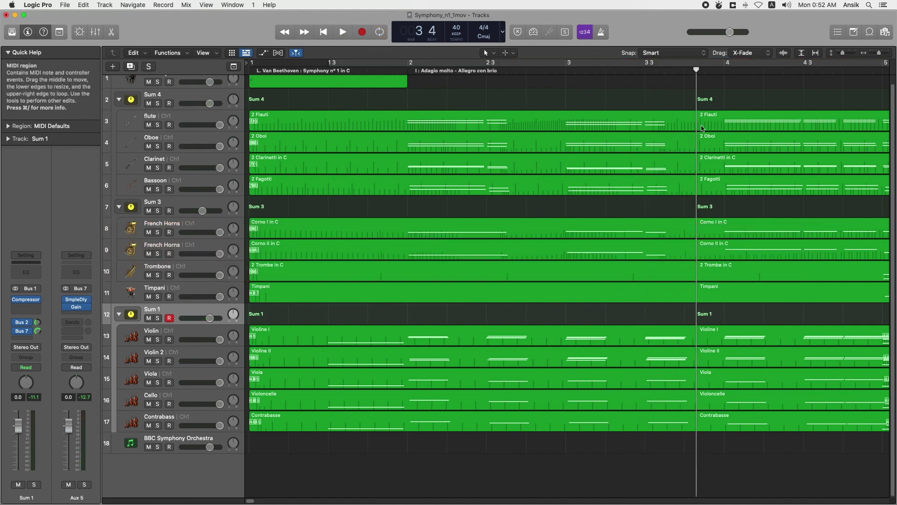
Play on from around bar 4, alternately muting and unmuting Aux 5 to compare Bus 7 off and on, and stop with it unmuted
{"action": "scroll", "coordinate": [579, 229], "scroll_direction": "right", "scroll_amount": 5}
{"action": "key", "text": "space"}
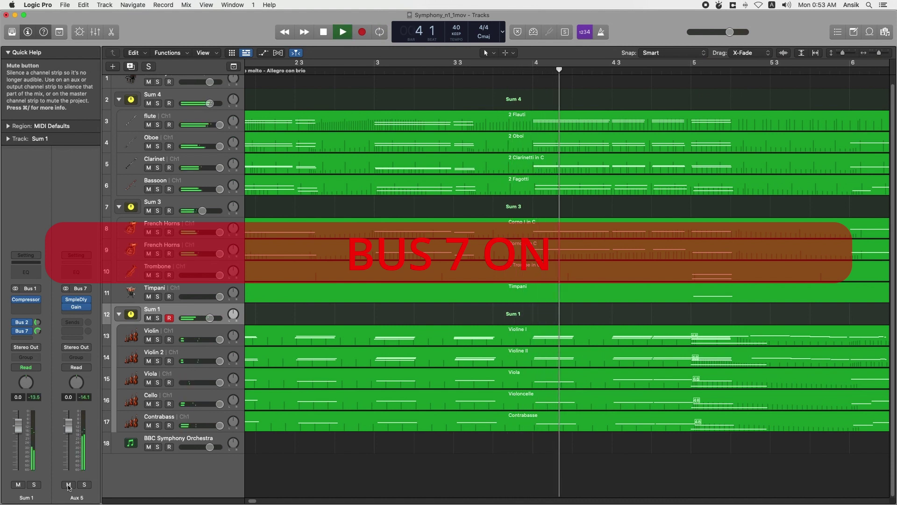
{"action": "left_click", "coordinate": [68, 485]}
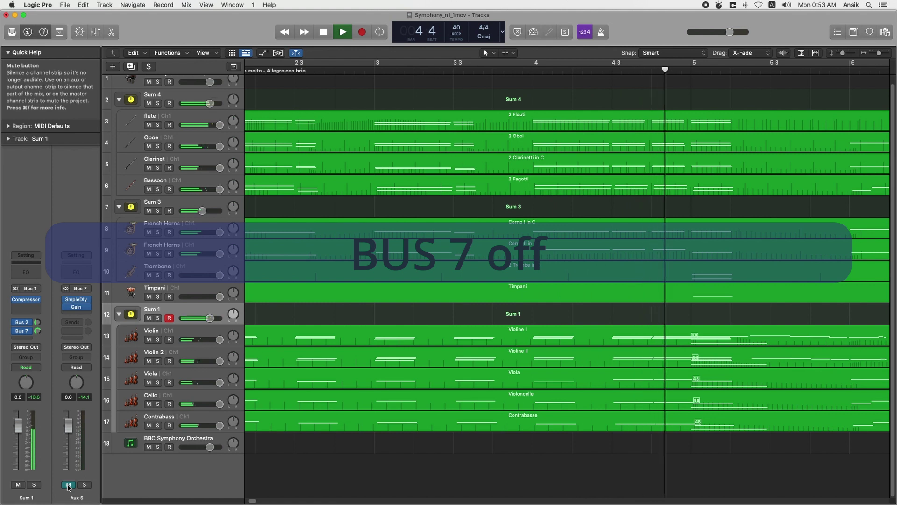
{"action": "left_click", "coordinate": [68, 485]}
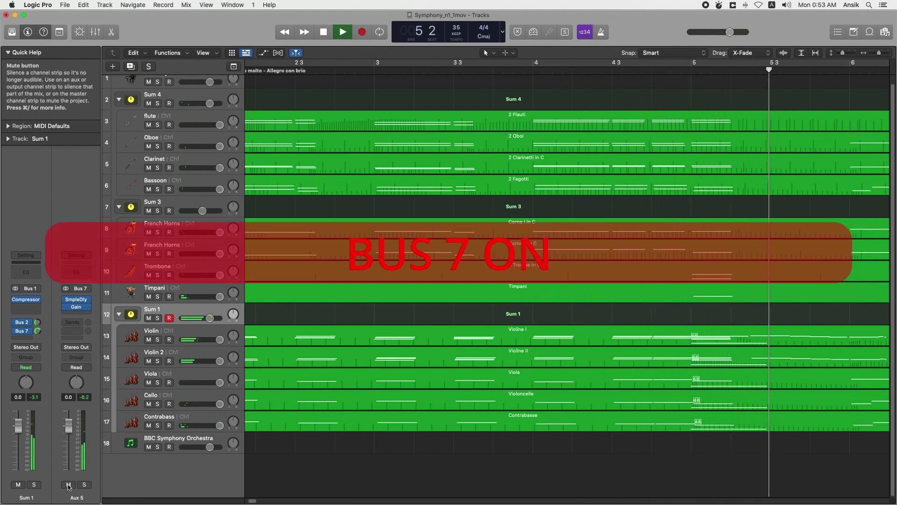
{"action": "left_click", "coordinate": [68, 485]}
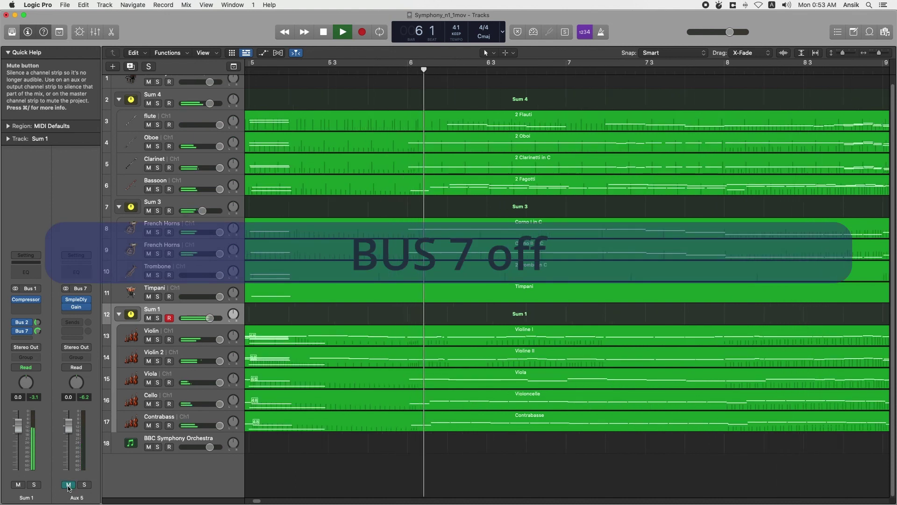
{"action": "left_click", "coordinate": [68, 485]}
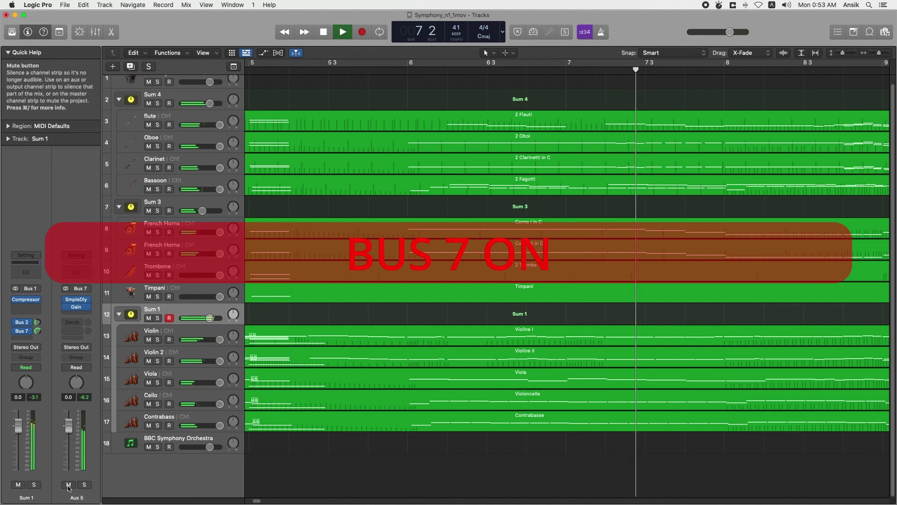
{"action": "left_click", "coordinate": [68, 486]}
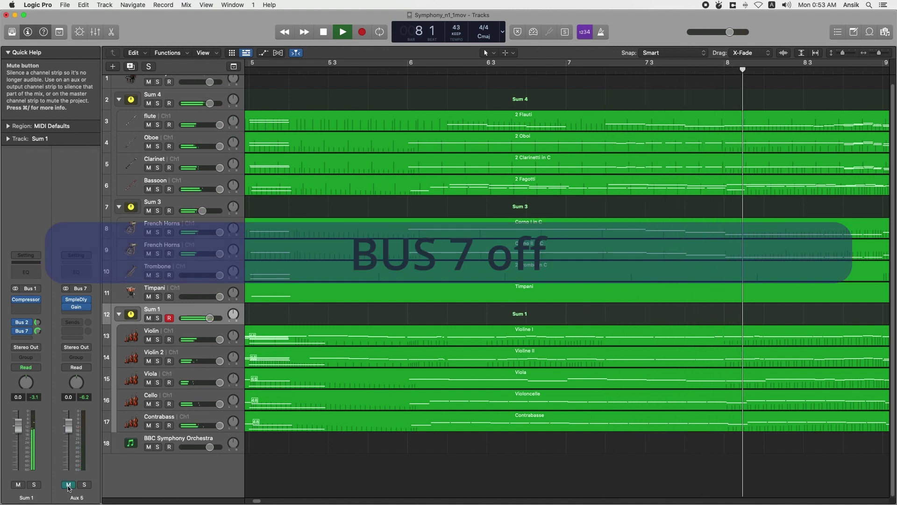
{"action": "left_click", "coordinate": [68, 486]}
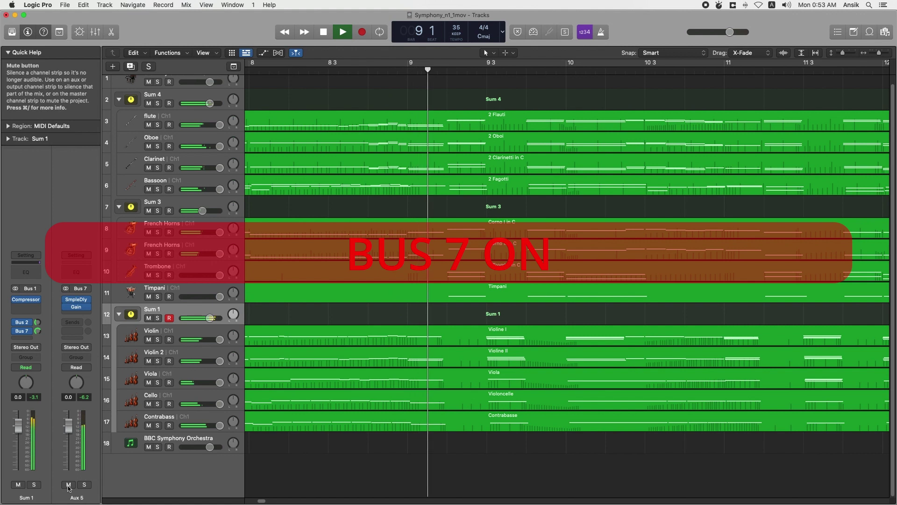
{"action": "left_click", "coordinate": [68, 485]}
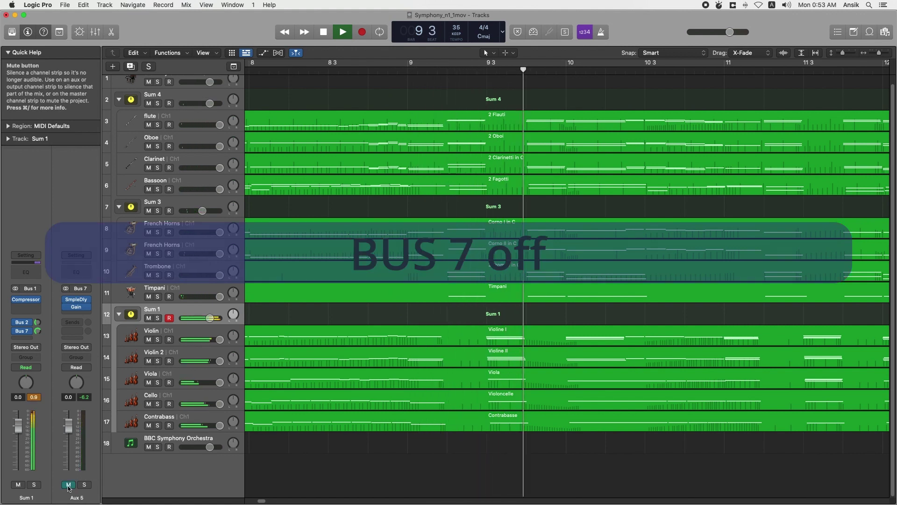
{"action": "left_click", "coordinate": [68, 485]}
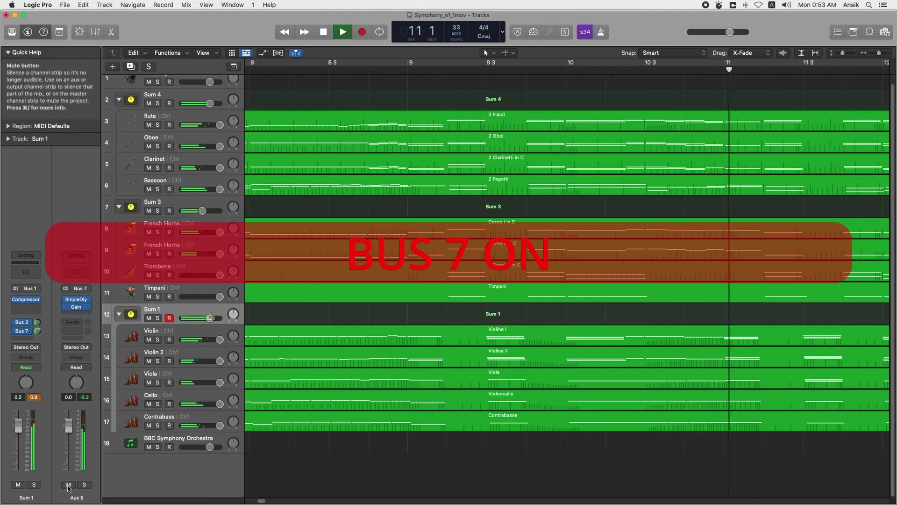
{"action": "key", "text": "space"}
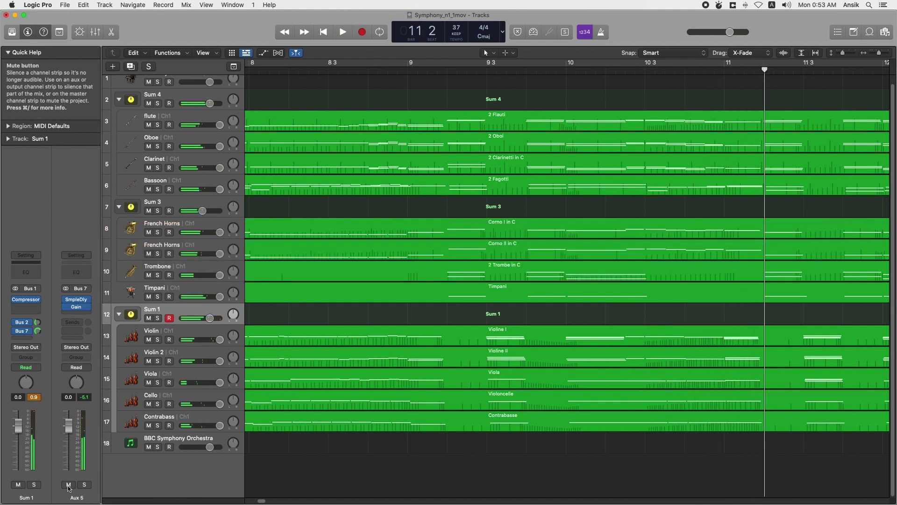
Zoom out the arrangement horizontally and bring its beginning at bar 1 back into view
{"action": "key", "text": "Return"}
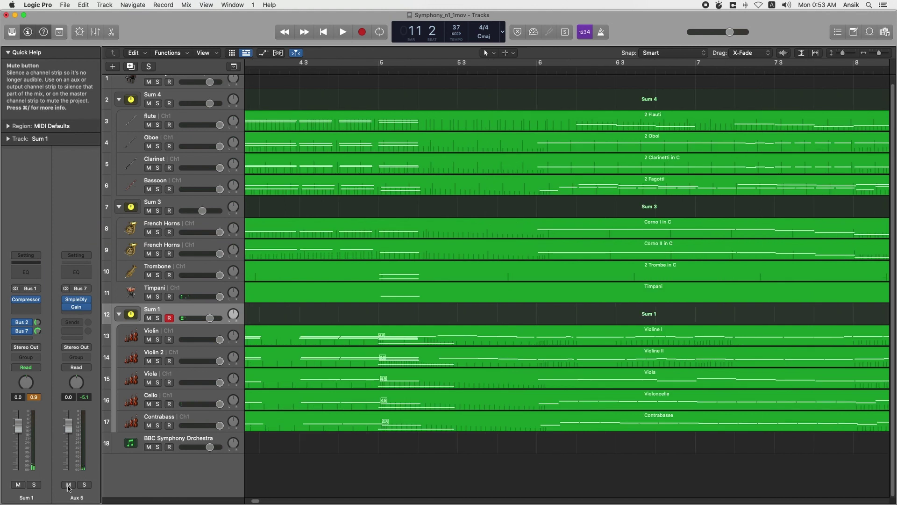
{"action": "left_click", "coordinate": [420, 450], "text": "ctrl+alt"}
{"action": "scroll", "coordinate": [421, 450], "scroll_direction": "up", "scroll_amount": 5}
{"action": "scroll", "coordinate": [421, 449], "scroll_direction": "down", "scroll_amount": 8}
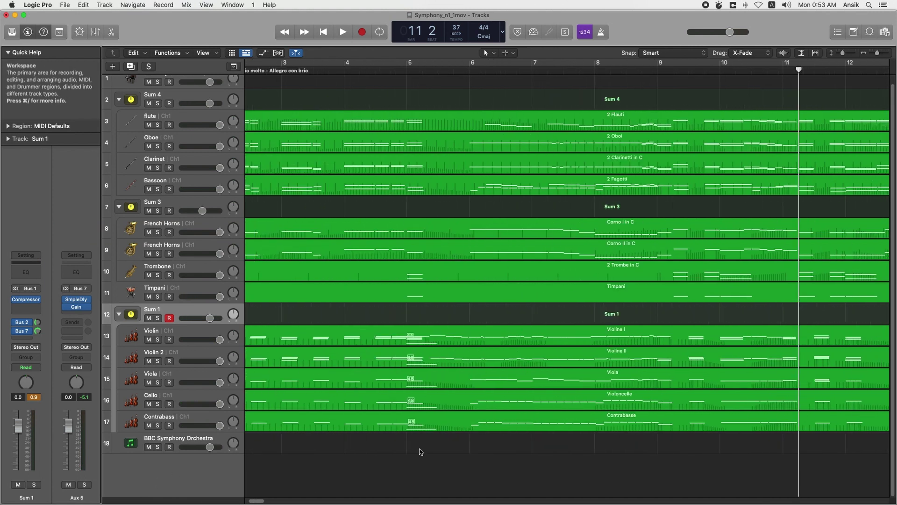
{"action": "scroll", "coordinate": [421, 452], "scroll_direction": "left", "scroll_amount": 4}
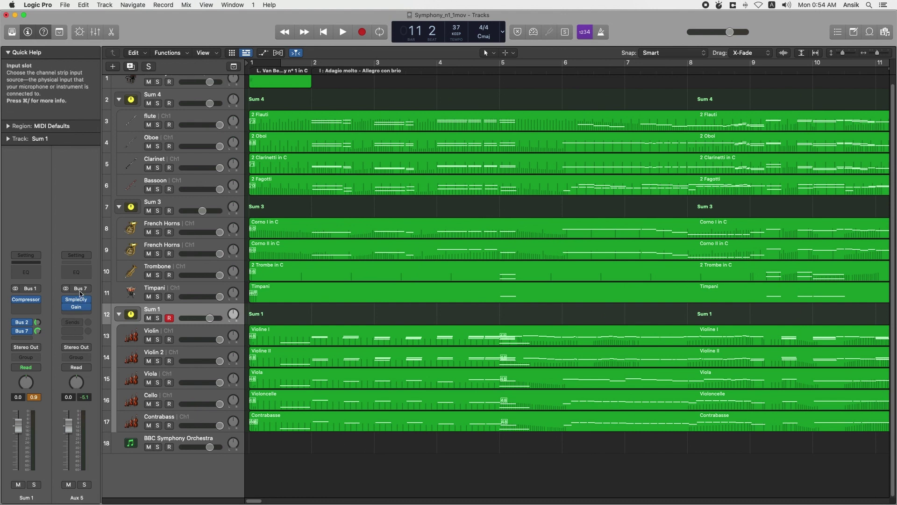